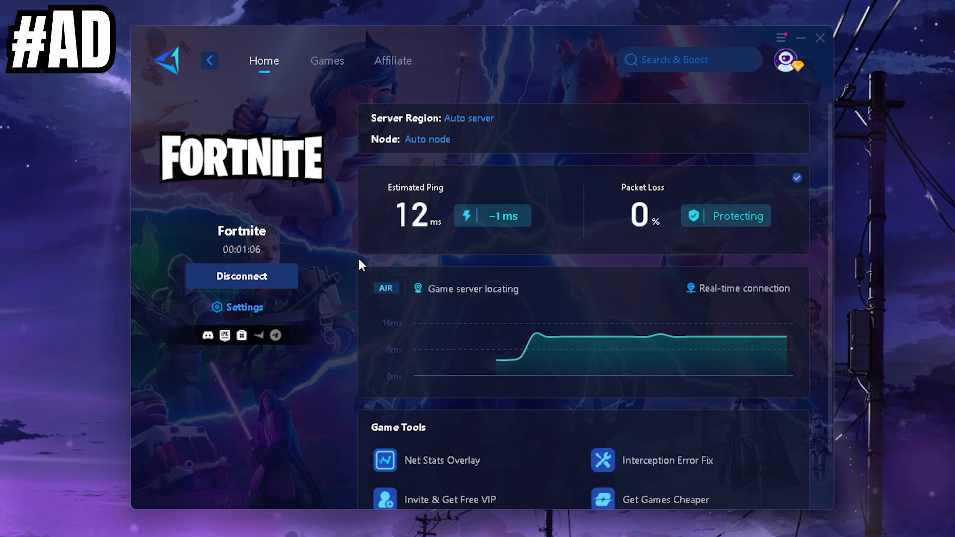
Step: Reopen Fortnite's boost details from the home screen and check the game server locating and real-time connection hints
left_click(209, 61)
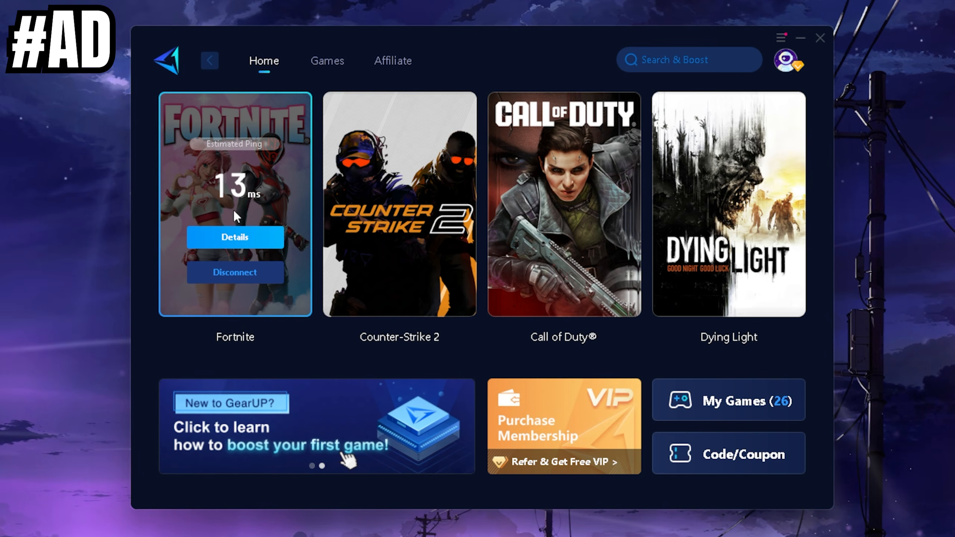
left_click(234, 238)
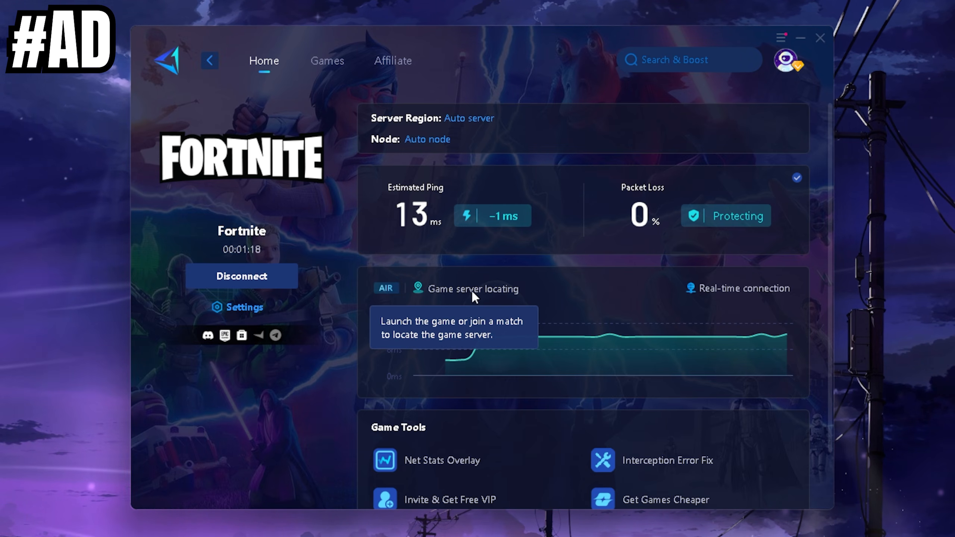
mouse_move(747, 288)
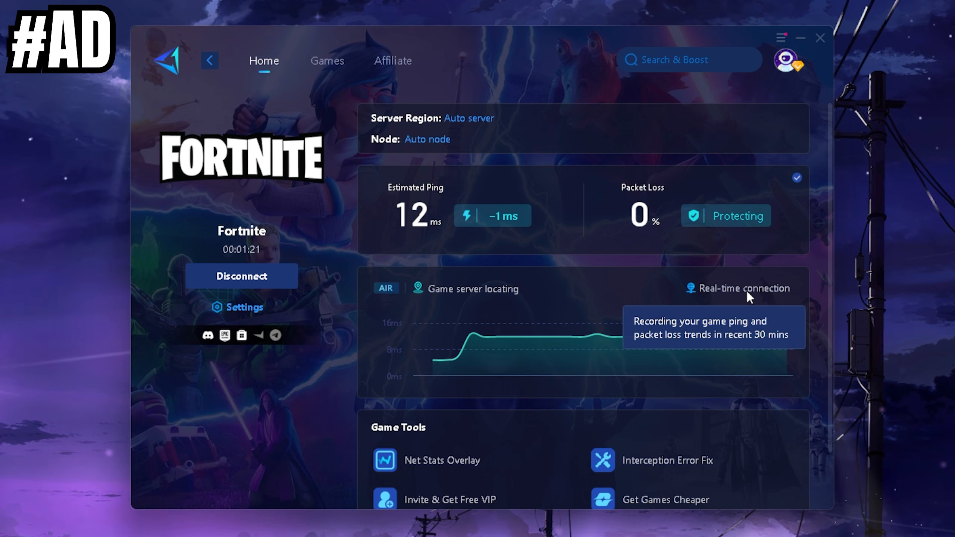
mouse_move(601, 289)
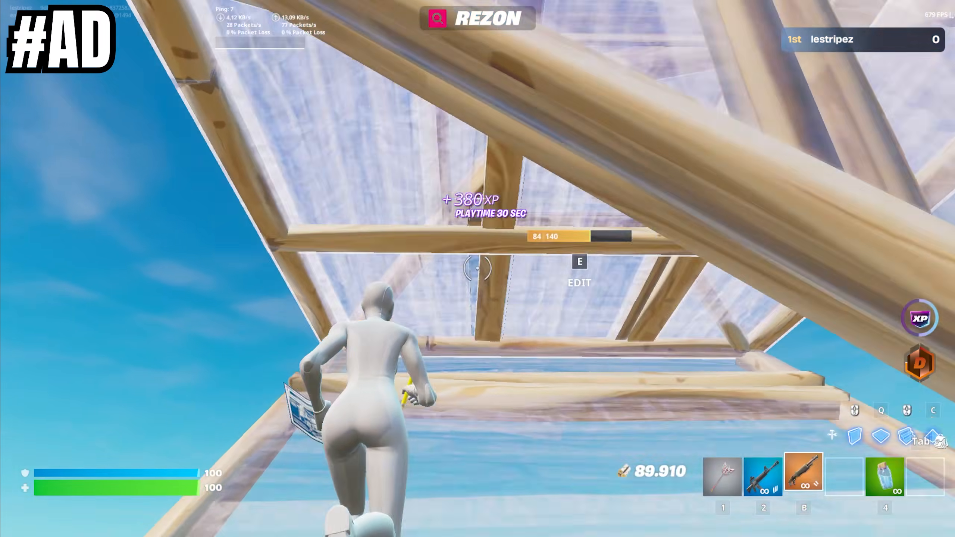
key("e")
key("e")
key("e")
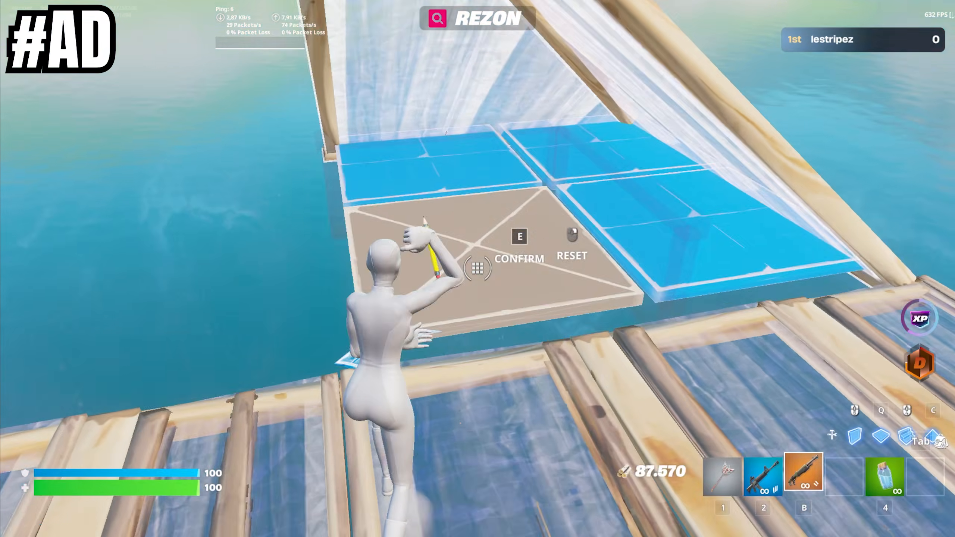
key("e")
key("e")
key("e")
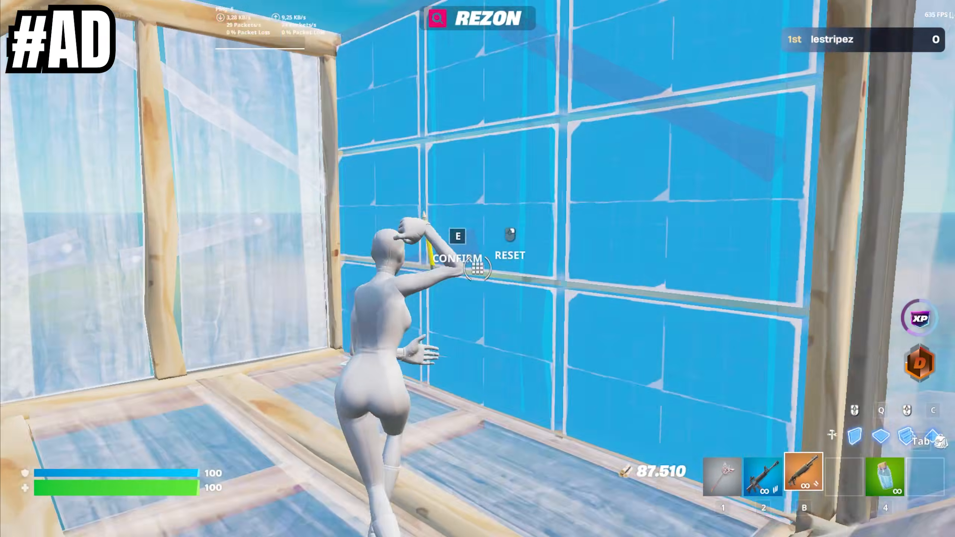
key("e")
key("e")
key("e")
key("e")
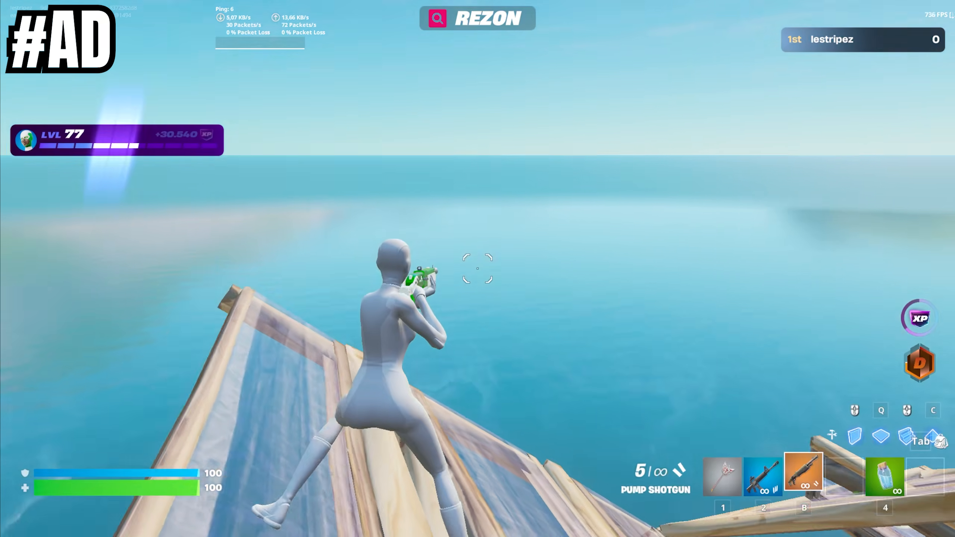
key("1")
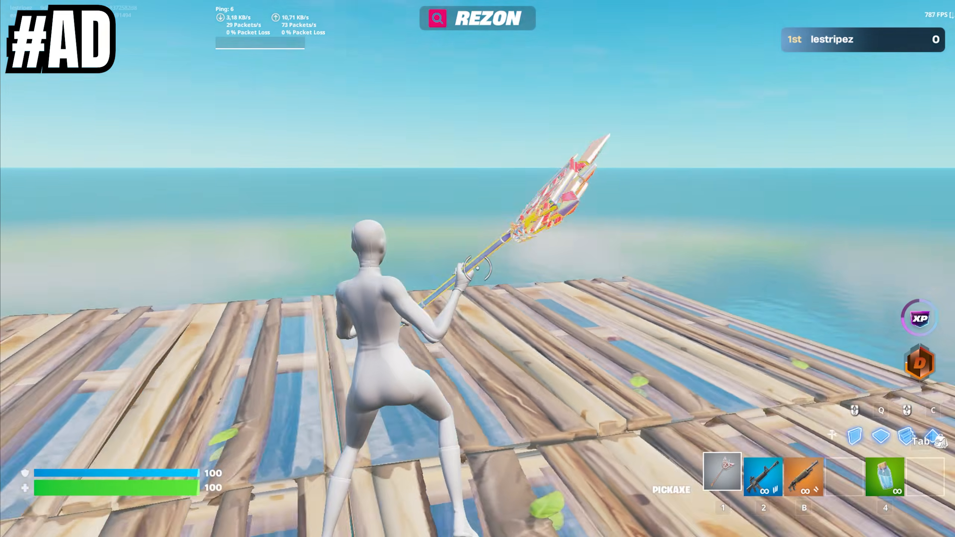
key("w")
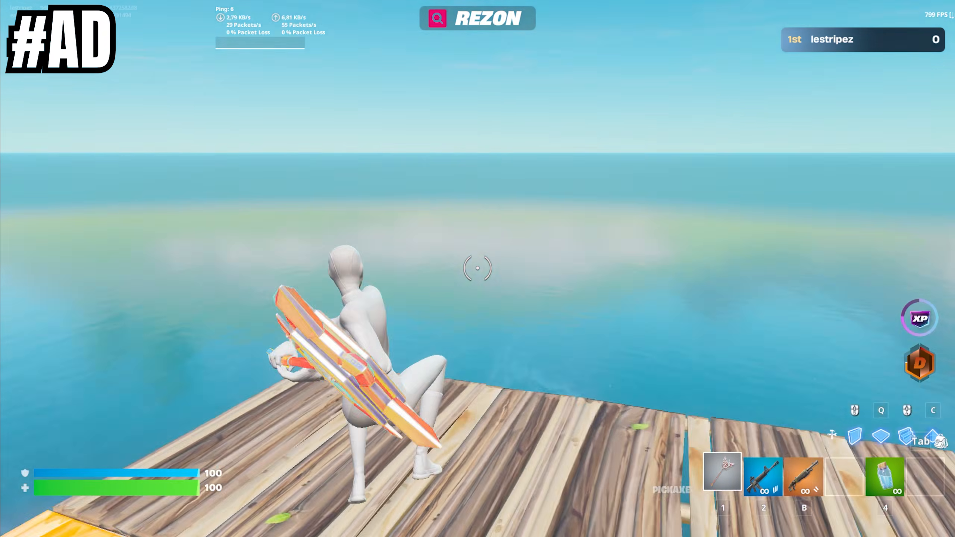
key("s")
key("w")
key("s")
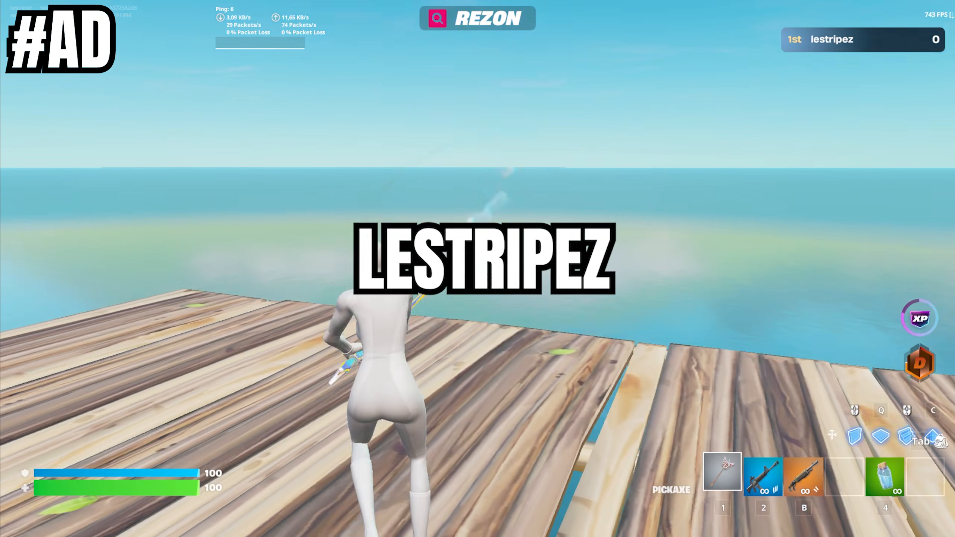
key("b")
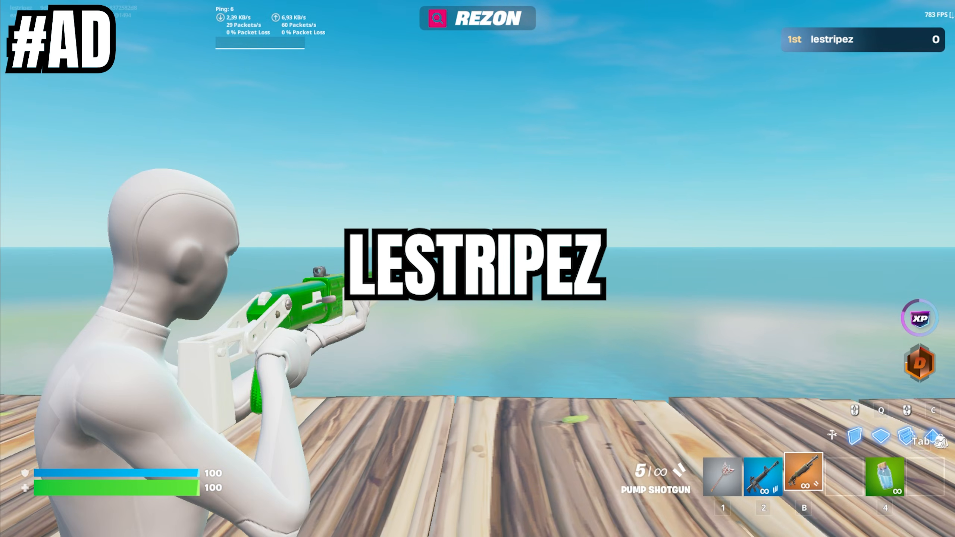
key("s")
key("d")
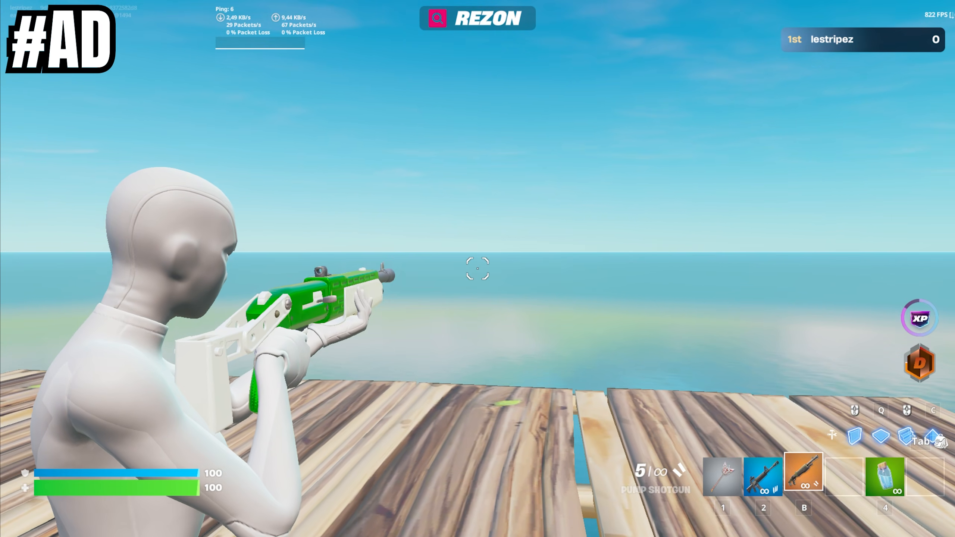
key("w")
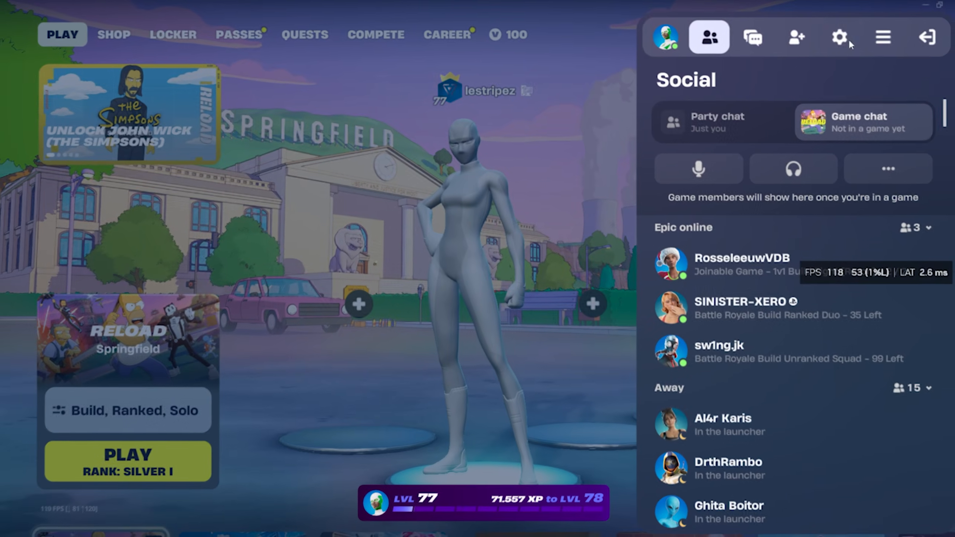
Step: Switch to Fortnite's game settings and set Rendering Mode to Performance in the video options
left_click(840, 38)
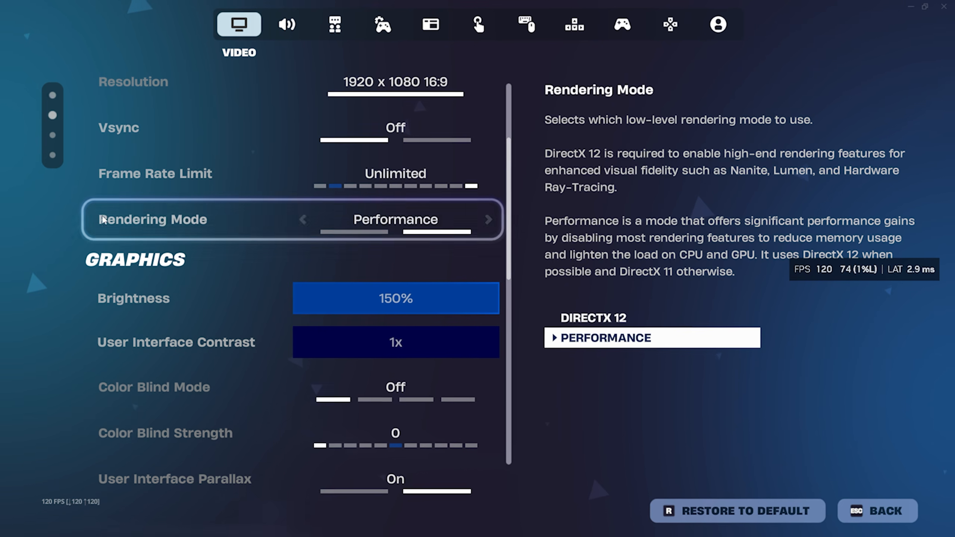
left_click(491, 222)
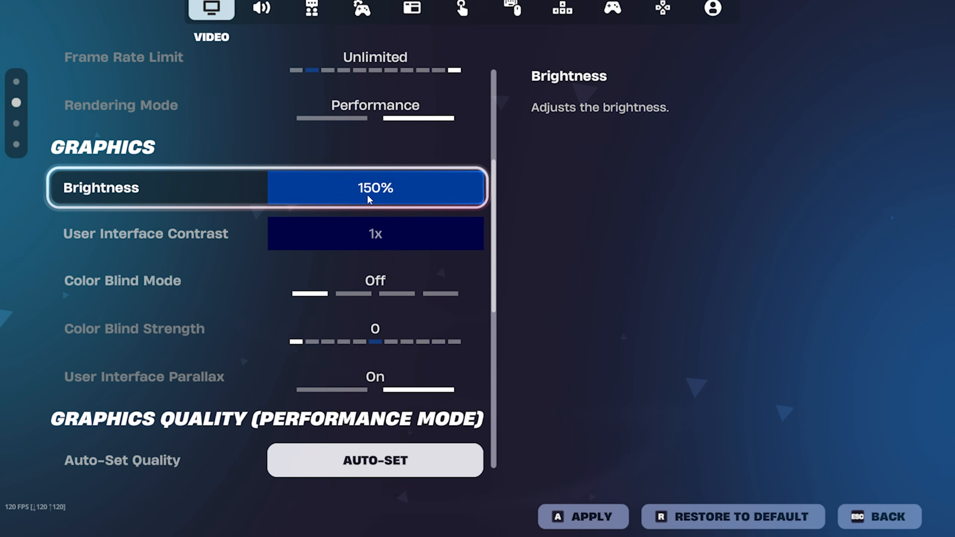
scroll(366, 199, "down", 2)
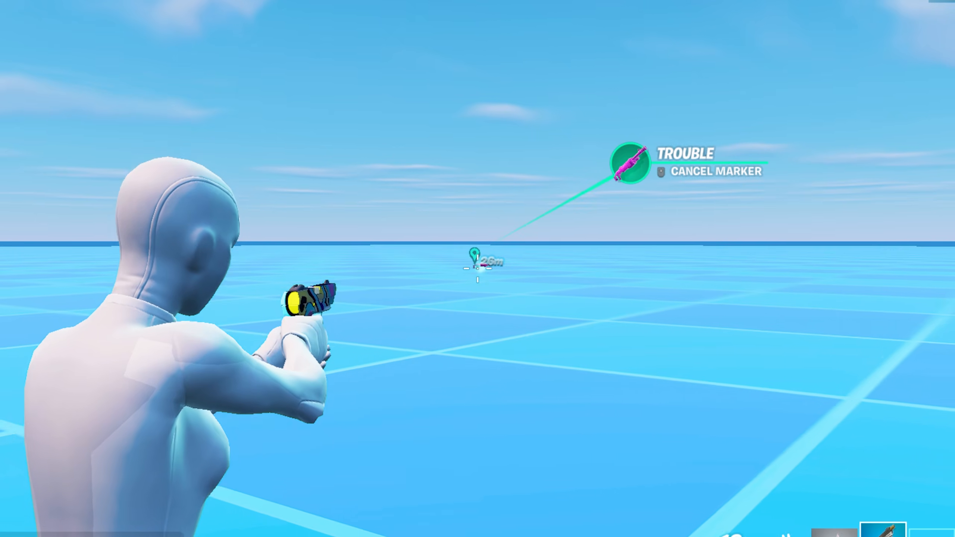
key("s")
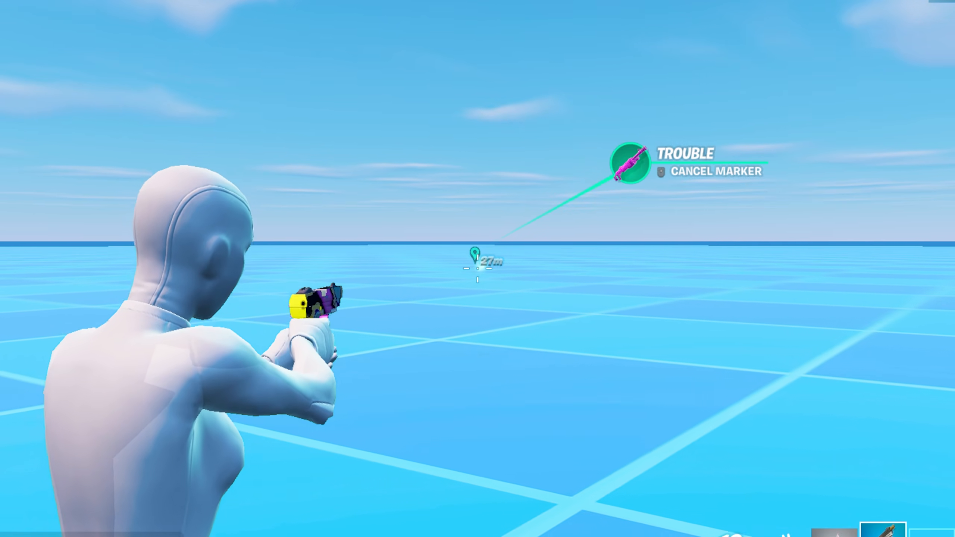
key("a")
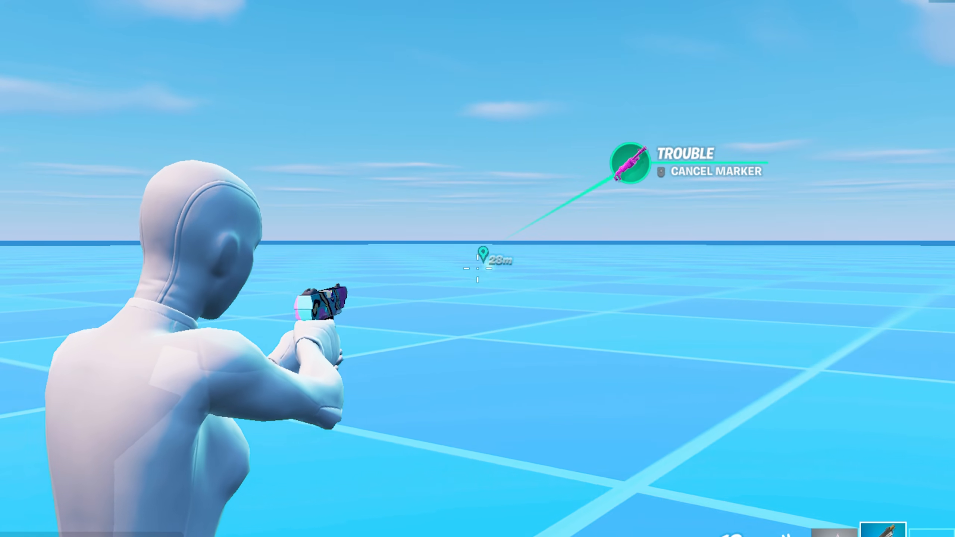
key("w")
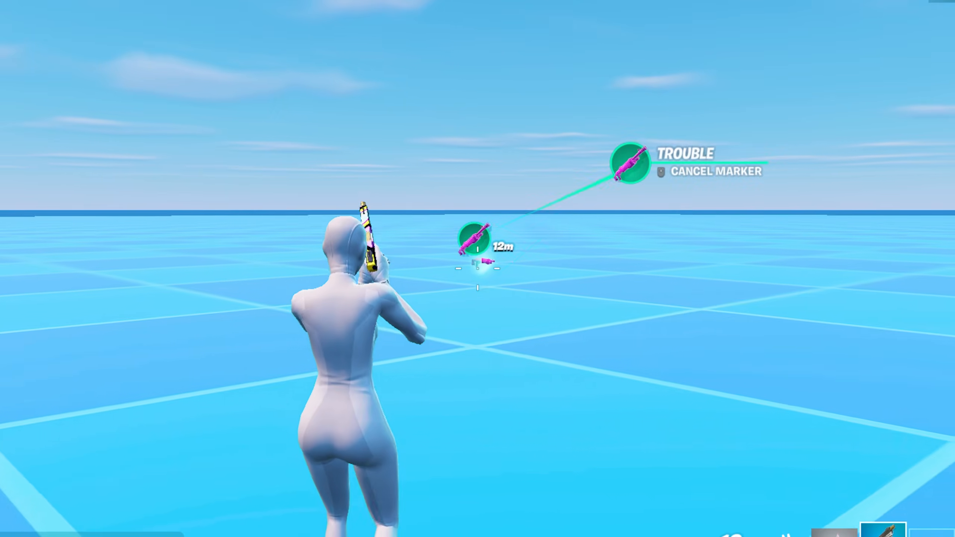
key("w")
key("ctrl")
key("s")
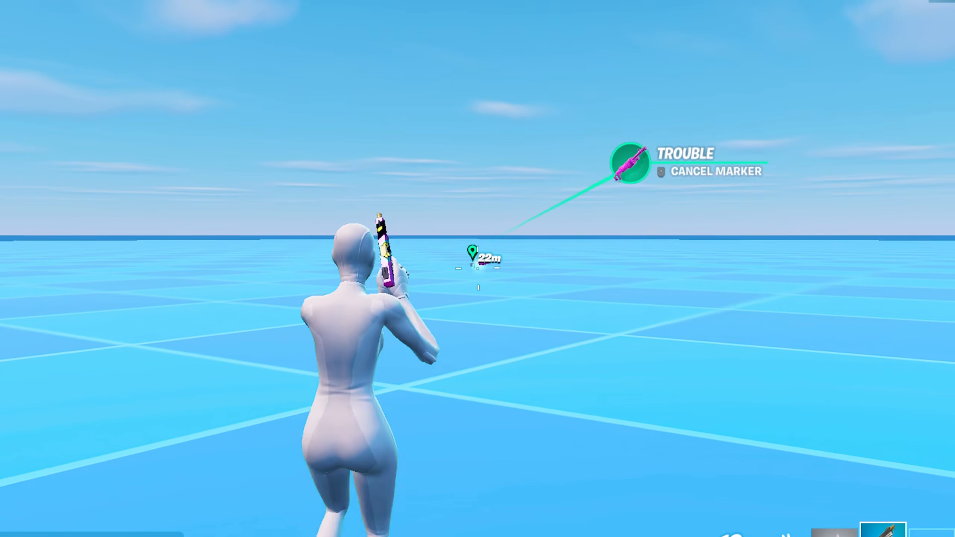
right_click(478, 268)
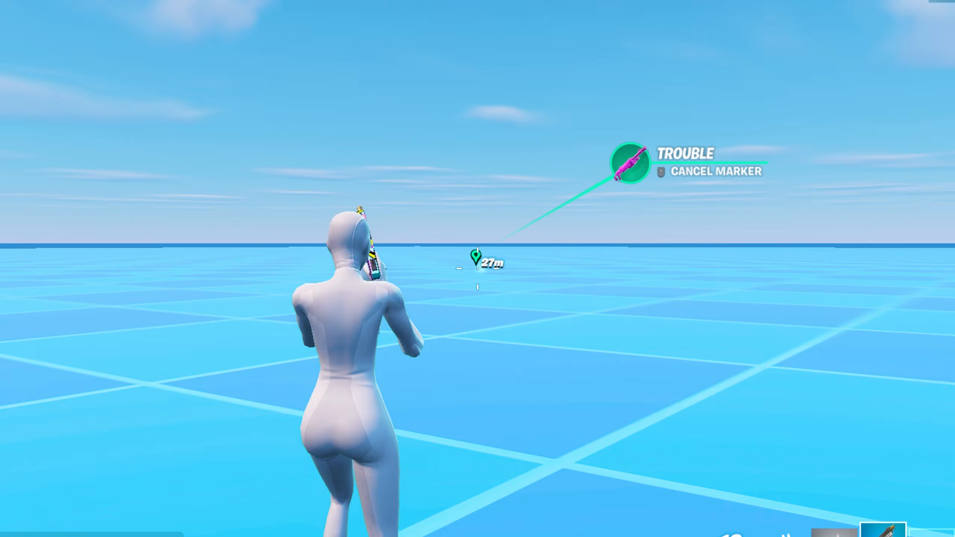
right_click(477, 269)
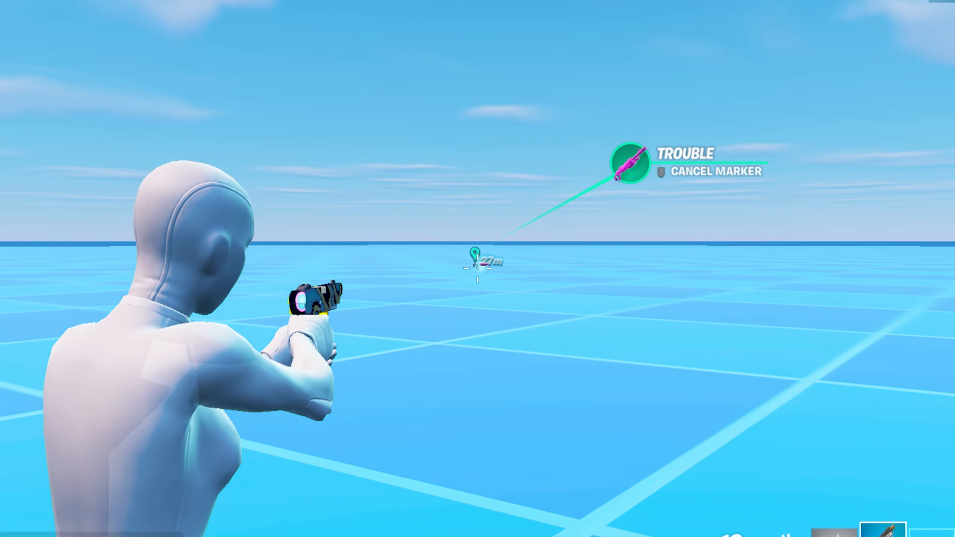
key("w")
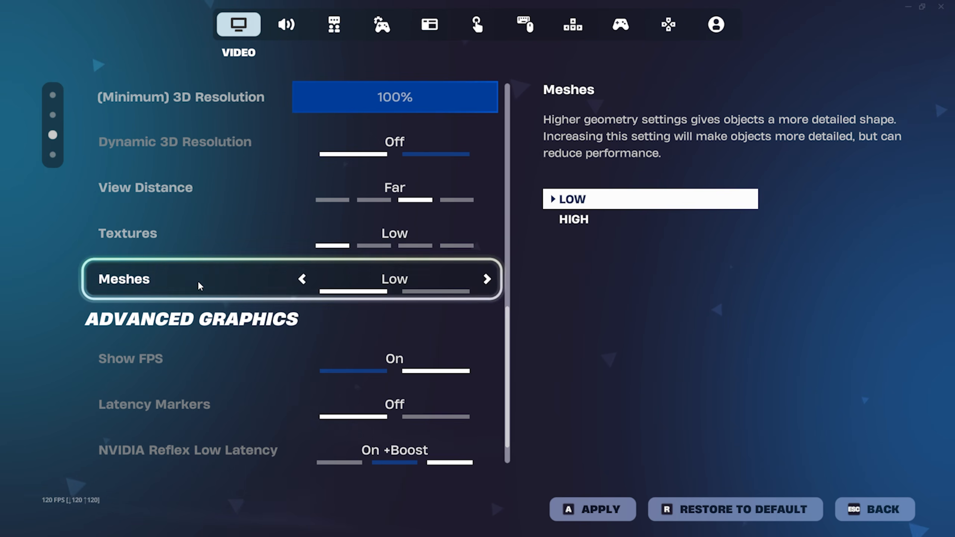
Step: Set NVIDIA Reflex Low Latency to On in the advanced graphics settings
scroll(406, 269, "down", 1)
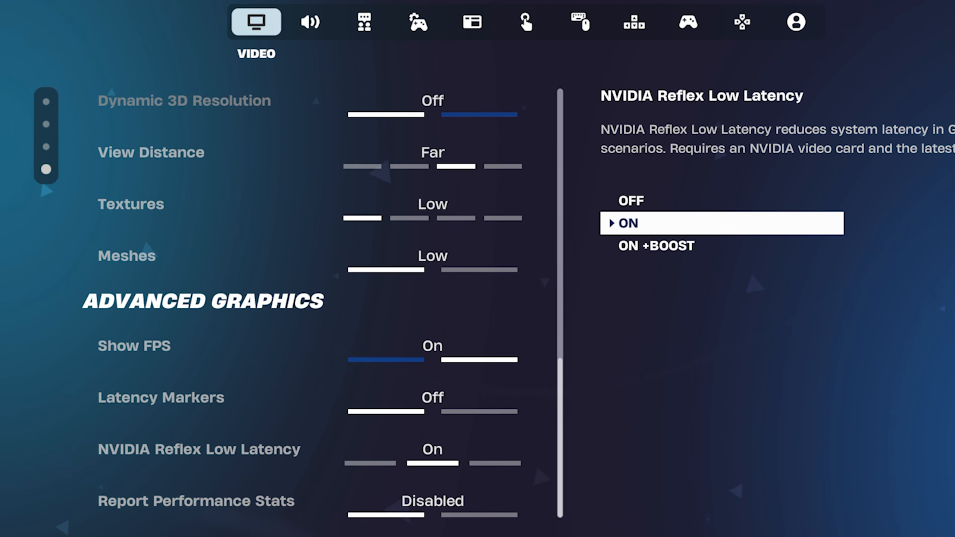
left_click(492, 408)
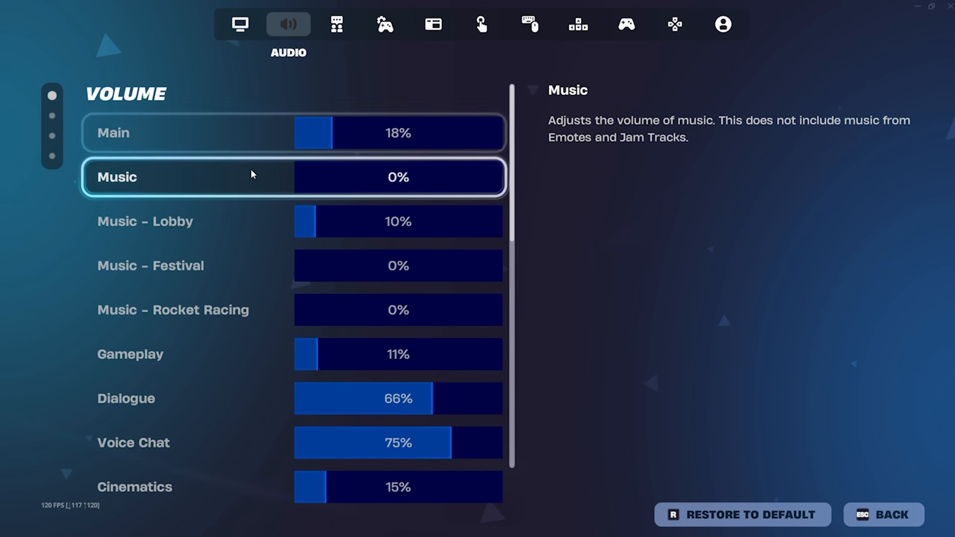
Step: Turn off Visualize Sound Effects in the audio settings
scroll(252, 172, "down", 8)
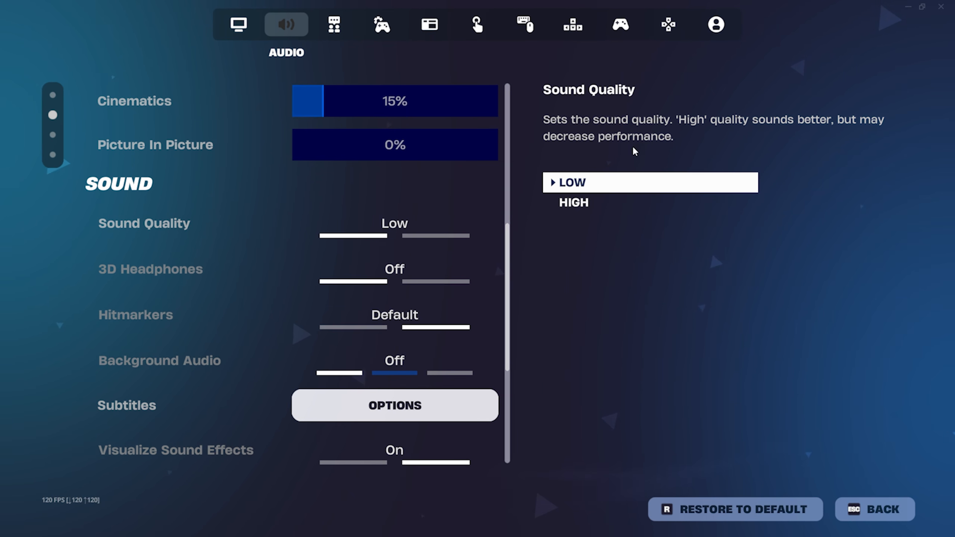
scroll(407, 263, "down", 4)
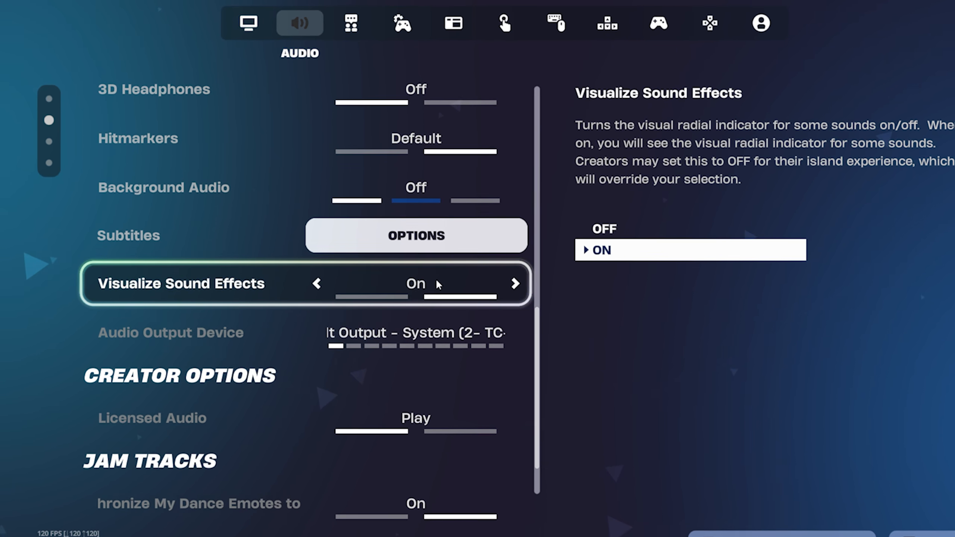
left_click(317, 284)
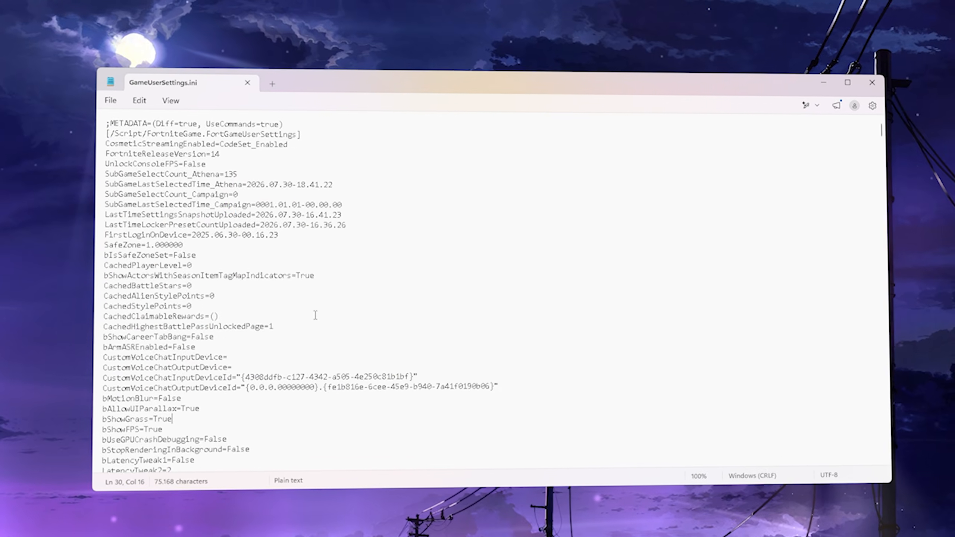
Step: Switch to Notepad and look through the graphics and latency entries of the GameUserSettings.ini file
scroll(253, 289, "down", 7)
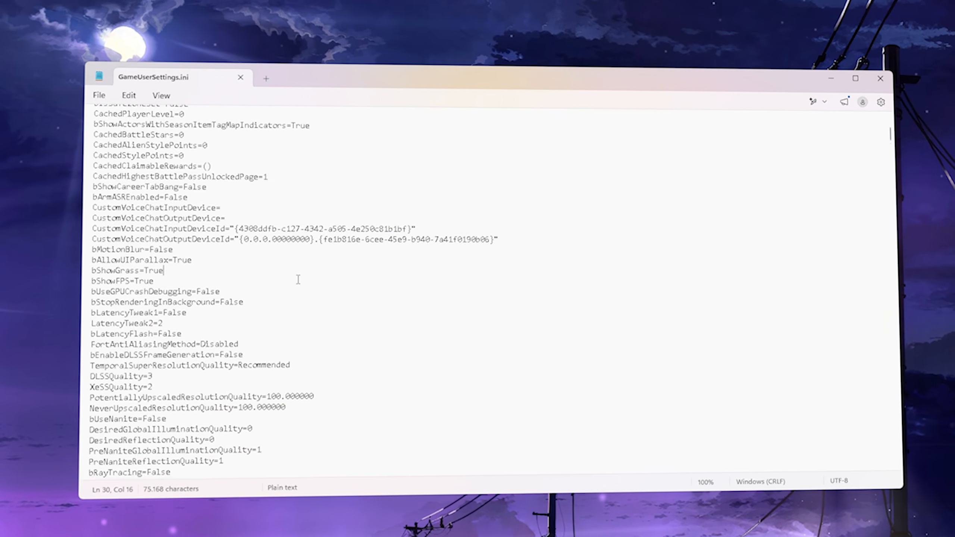
scroll(253, 289, "down", 4)
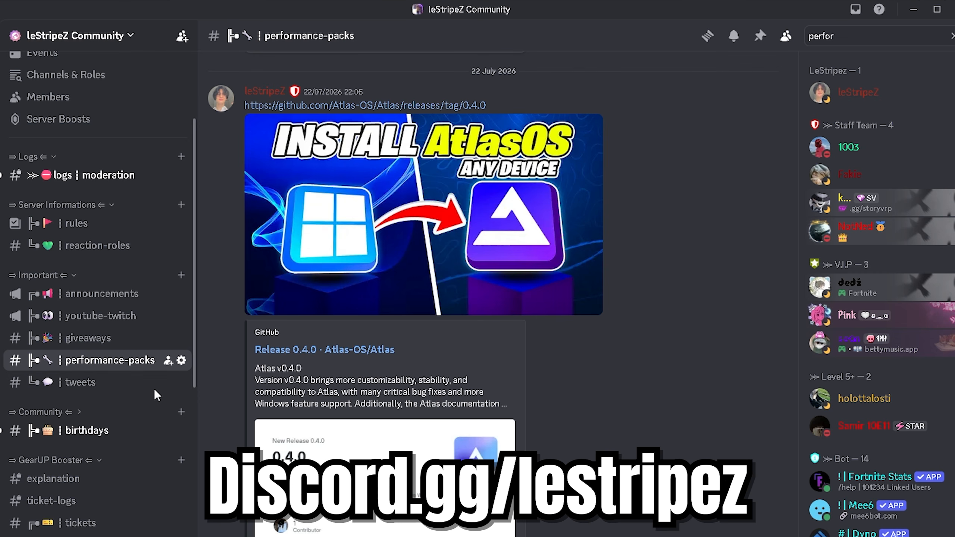
Step: Switch to Discord, browse the performance-packs channel for config posts and pick that channel in the server search for "perfor"
scroll(544, 409, "up", 20)
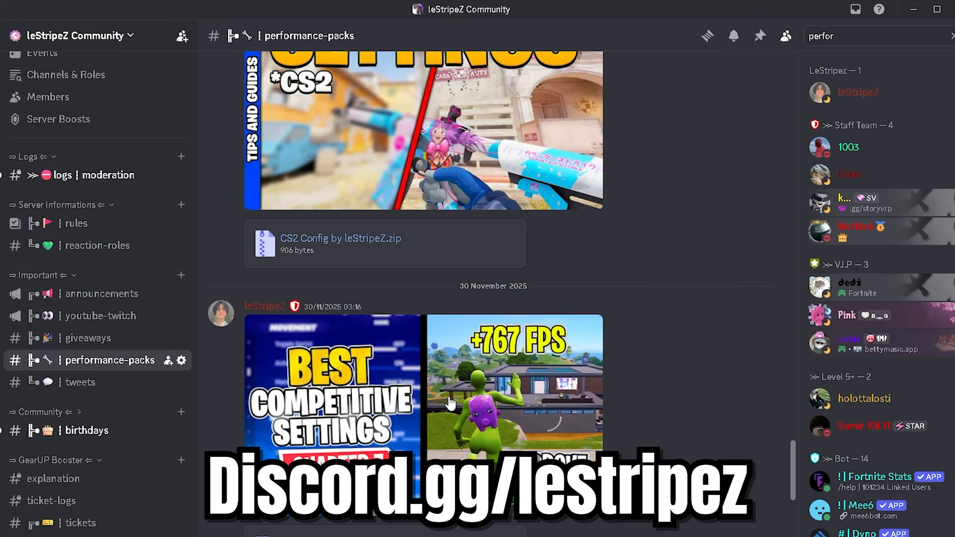
scroll(531, 430, "down", 15)
scroll(547, 415, "down", 3)
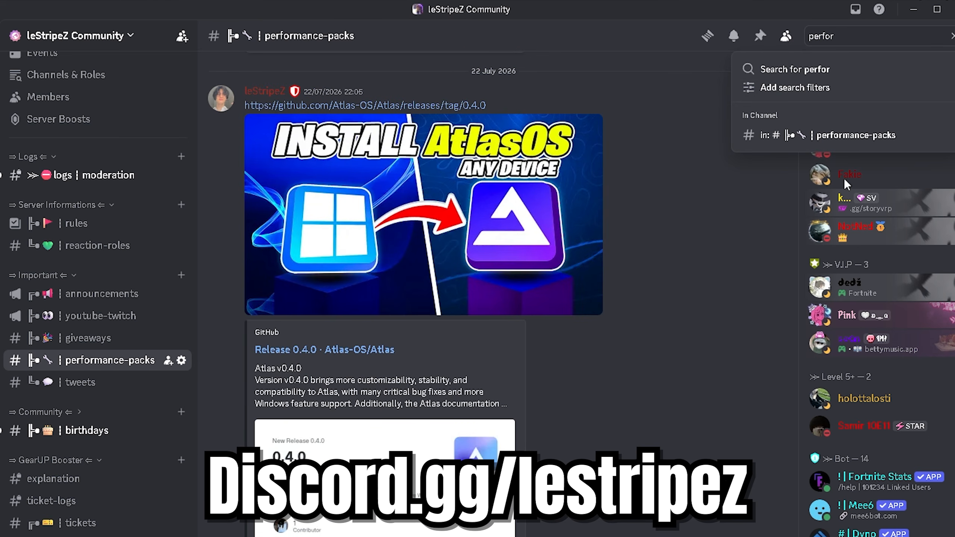
left_click(855, 141)
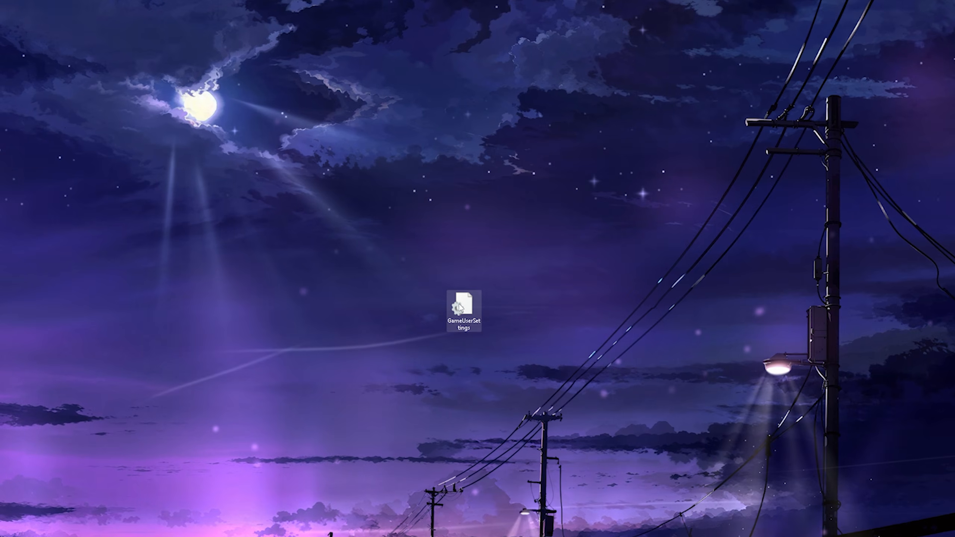
Step: Copy the GameUserSettings file from the desktop
right_click(460, 307)
left_click(445, 334)
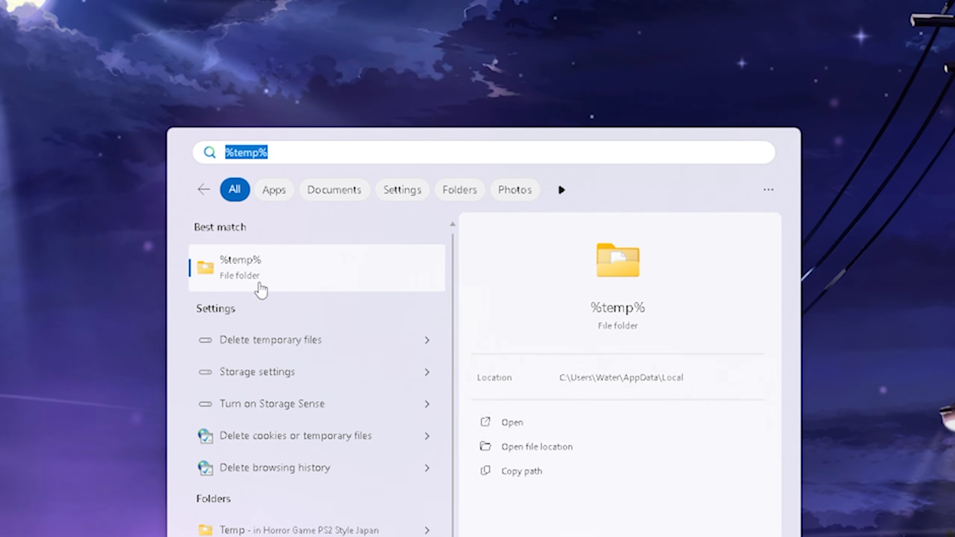
Step: Open the %temp% folder, go up to AppData\Local and enter the FortniteGame folder and its subfolder
left_click(247, 282)
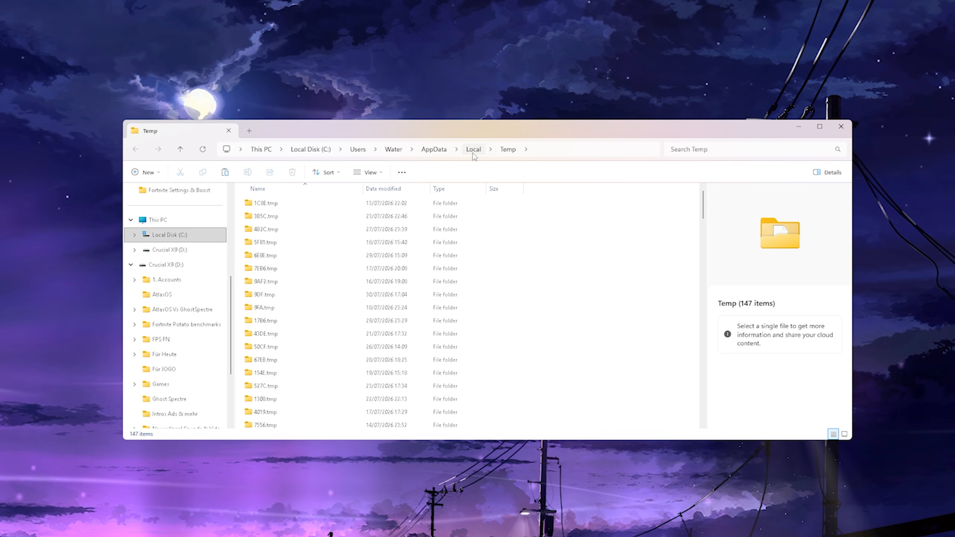
left_click(474, 149)
key("f")
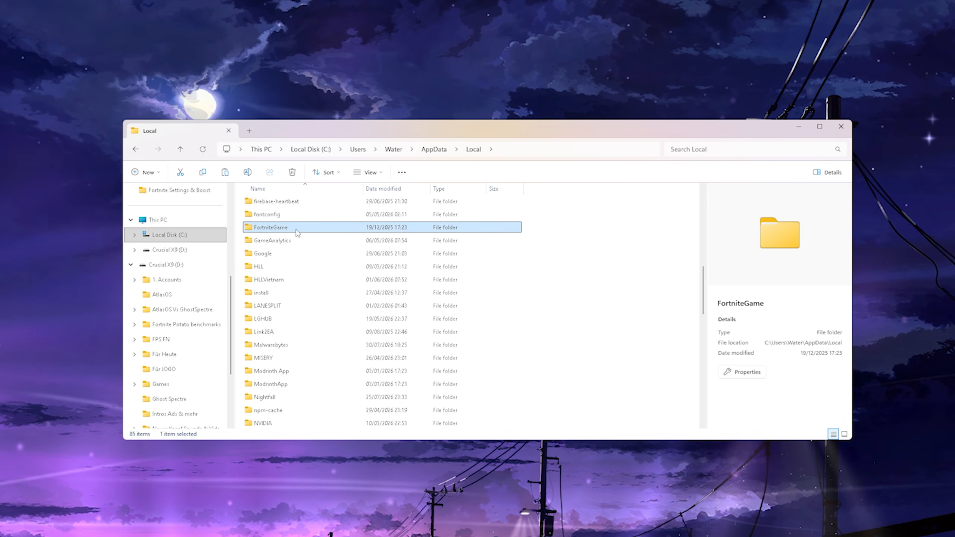
double_click(274, 228)
double_click(276, 217)
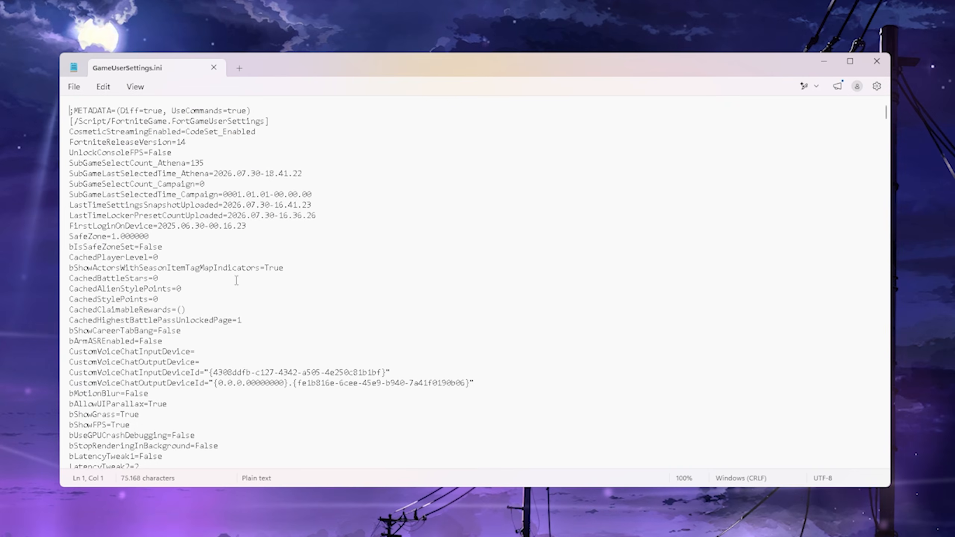
Step: Search GameUserSettings.ini for "Frame" and set FrameRateLimit to 237
scroll(267, 214, "down", 8)
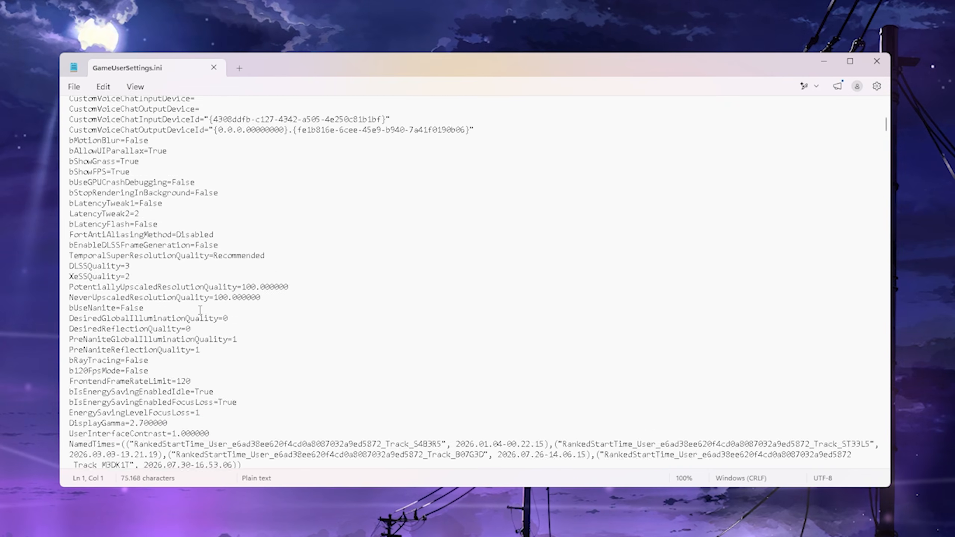
scroll(267, 214, "up", 8)
left_click(107, 89)
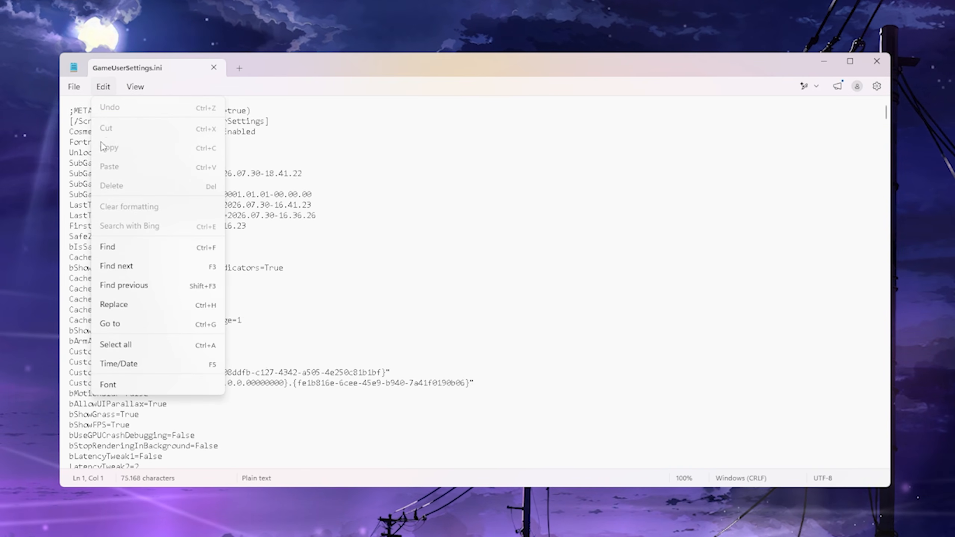
left_click(115, 245)
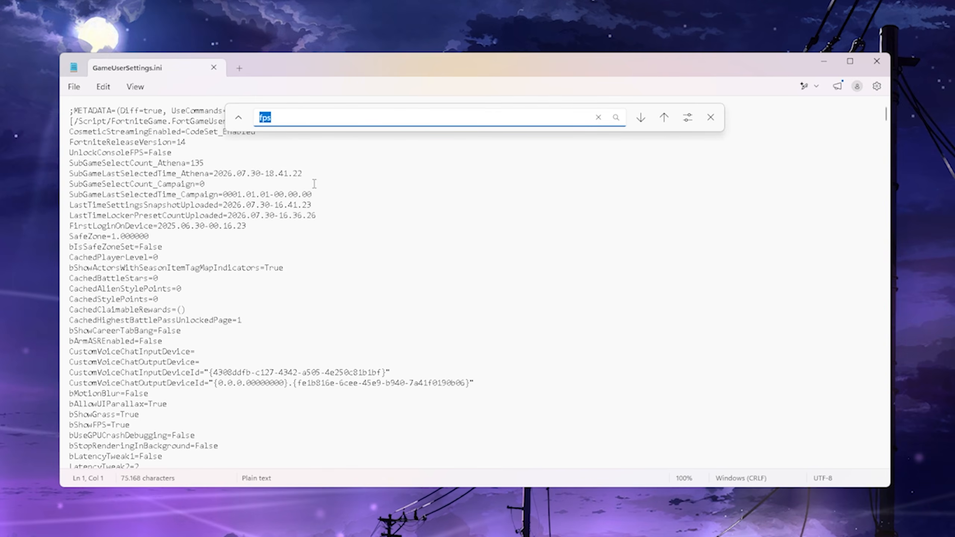
type("Frame")
scroll(191, 305, "down", 5)
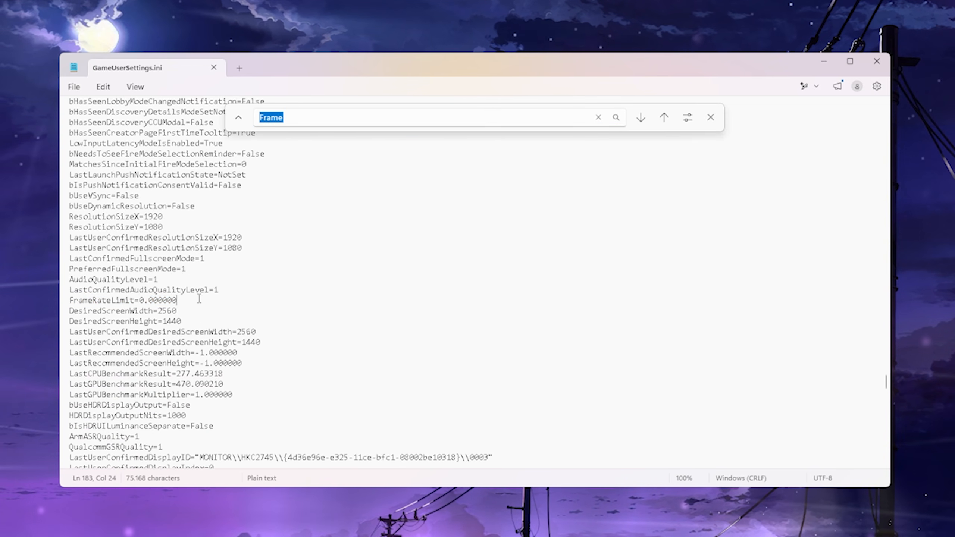
key("Escape")
scroll(192, 298, "down", 1)
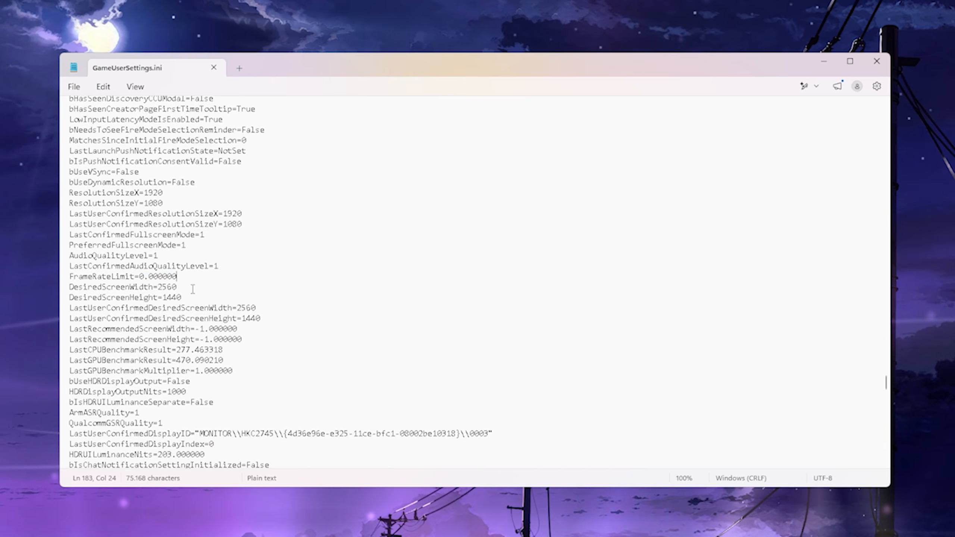
left_click(191, 273)
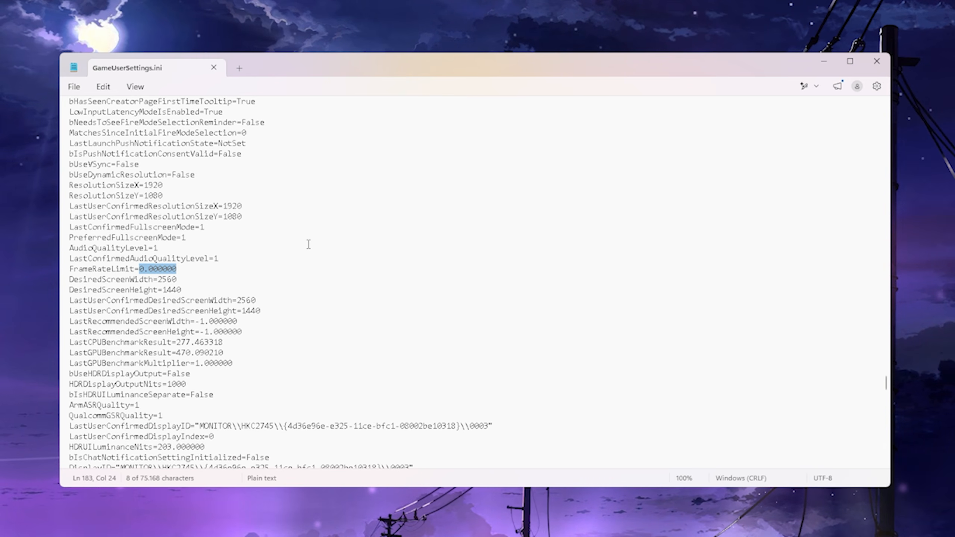
type("237")
Step: Set DesiredScreenWidth and LastUserConfirmedDesiredScreenWidth to 1920, and DesiredScreenHeight and LastUserConfirmedDesiredScreenHeight to 1080
left_click_drag(170, 271, 86, 260)
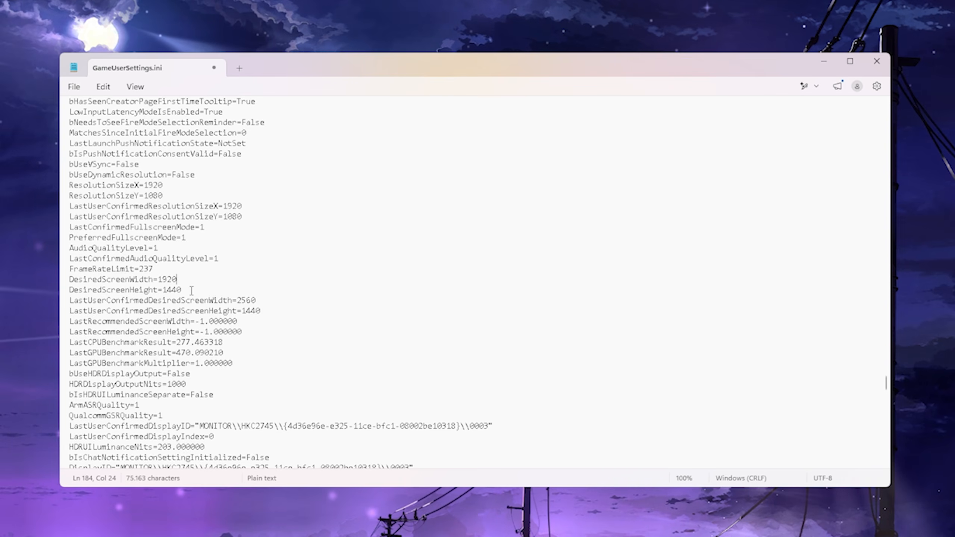
double_click(164, 291)
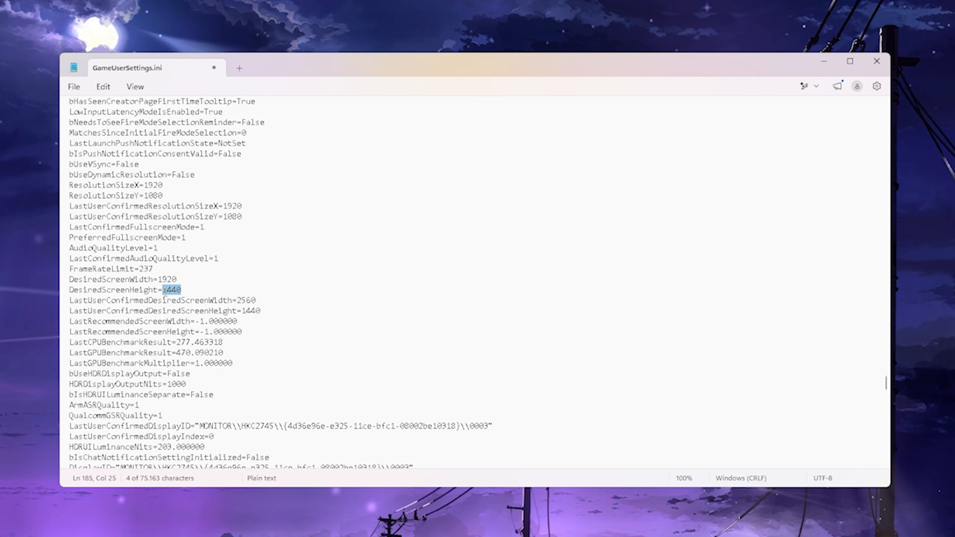
type("1080")
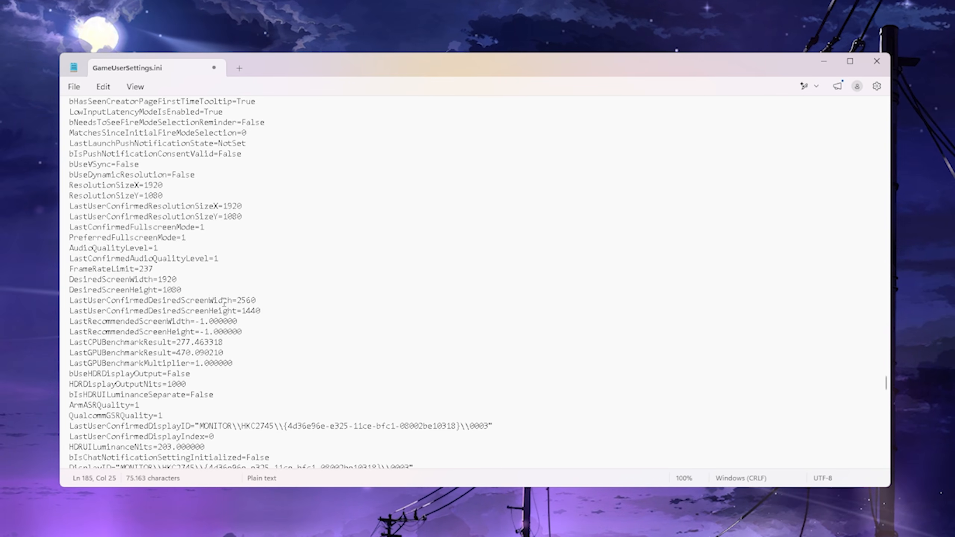
mouse_move(256, 301)
left_mouse_down()
mouse_move(242, 302)
mouse_move(242, 311)
left_mouse_up()
type("1920")
type("10")
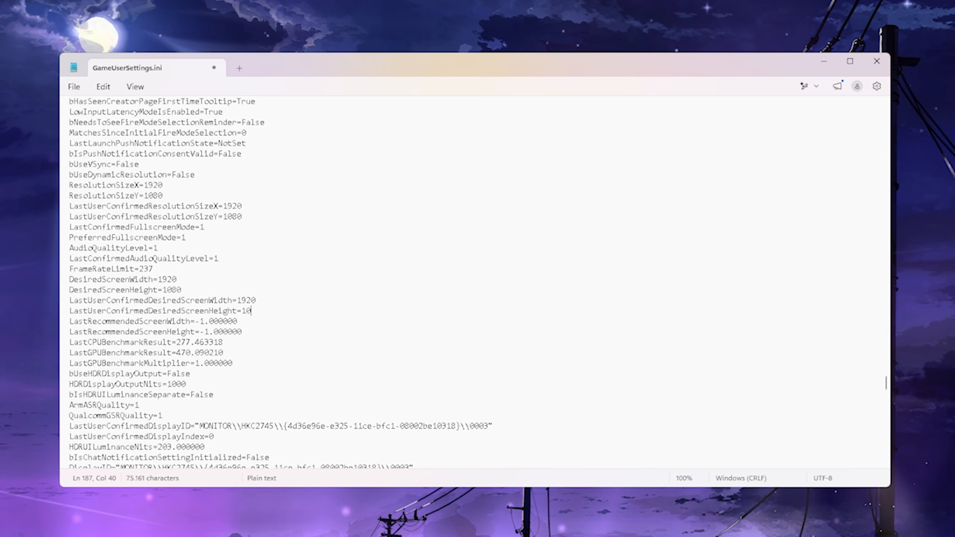
type("80")
Step: Check the resolution, desired screen size and frame rate limit entries in GameUserSettings.ini, and save the file
left_click_drag(183, 279, 143, 279)
key("Up")
key("Up")
key("Up")
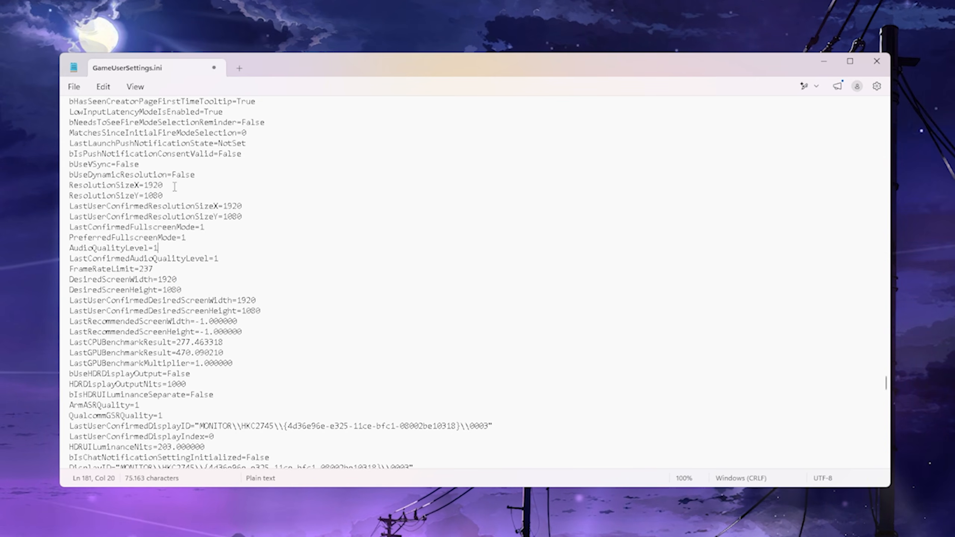
left_click_drag(69, 185, 162, 195)
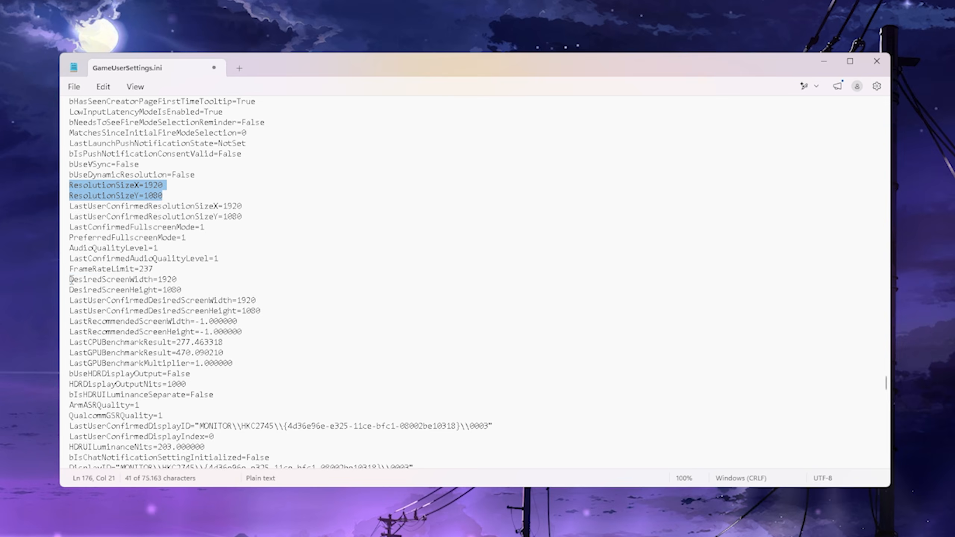
left_click_drag(71, 279, 182, 289)
left_click_drag(111, 290, 260, 311)
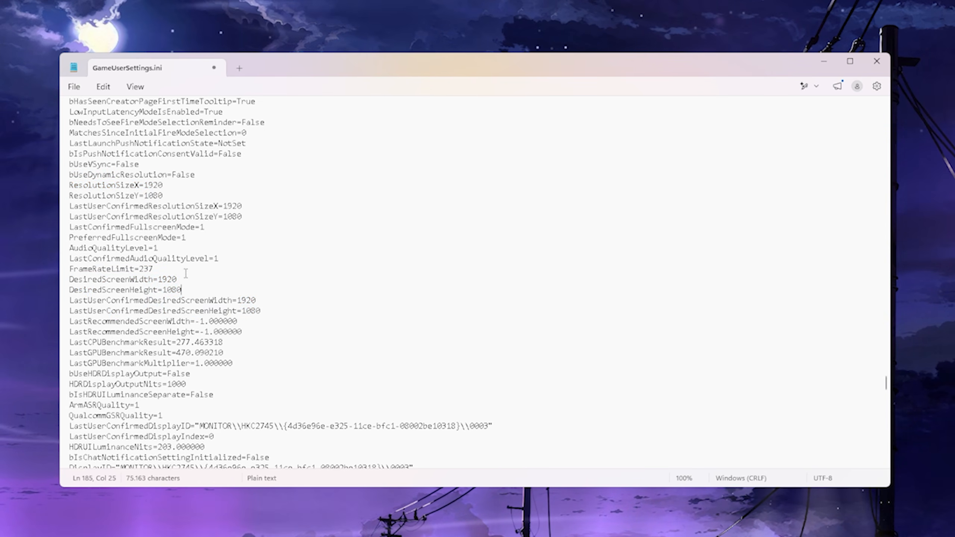
left_click_drag(185, 272, 69, 270)
left_click(196, 270)
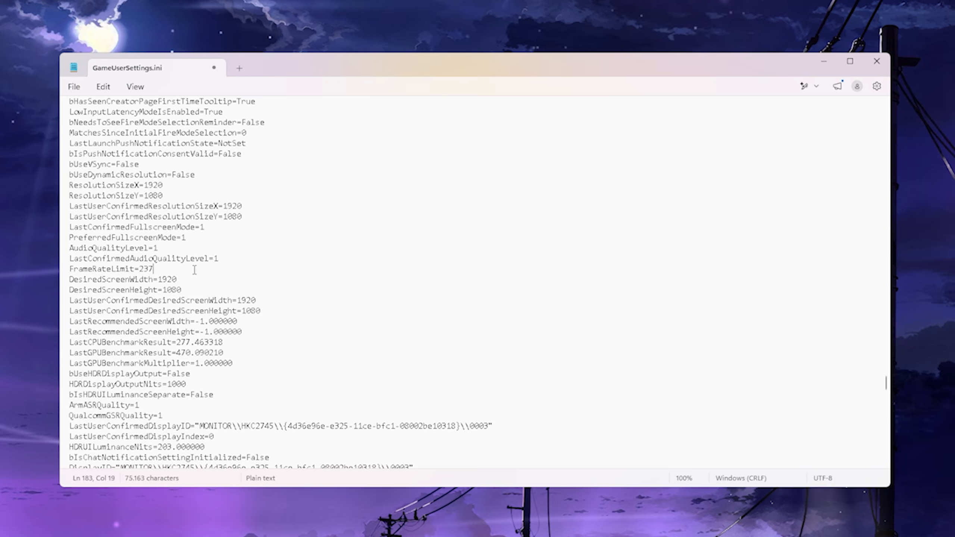
left_click(75, 88)
left_click(83, 207)
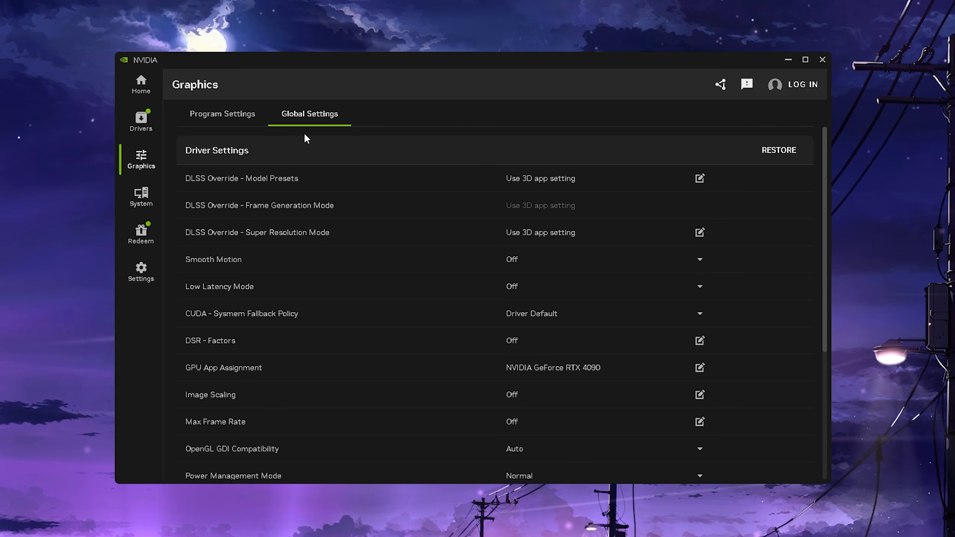
Step: Switch to the NVIDIA app and look through the global graphics driver settings, including the legacy ones
scroll(432, 260, "down", 5)
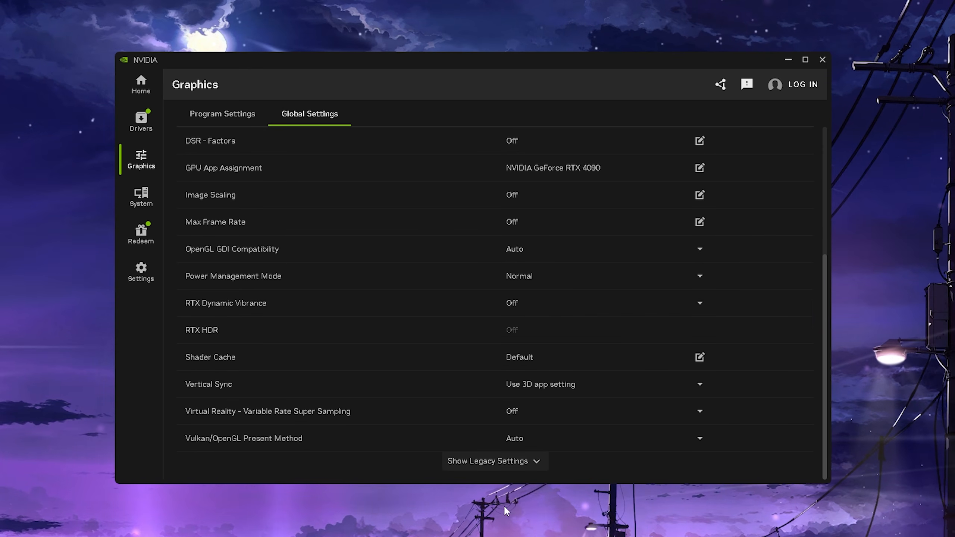
left_click(498, 461)
scroll(445, 275, "down", 5)
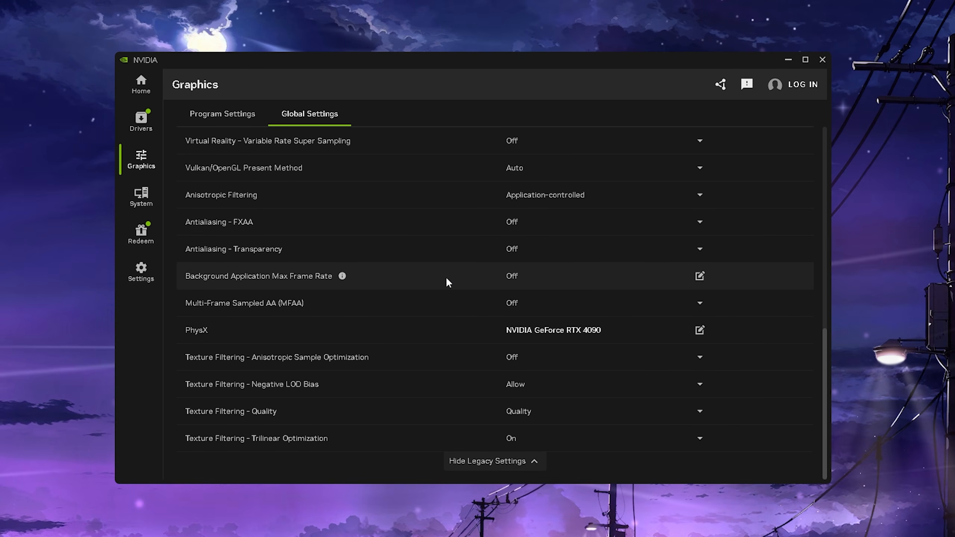
scroll(451, 302, "up", 10)
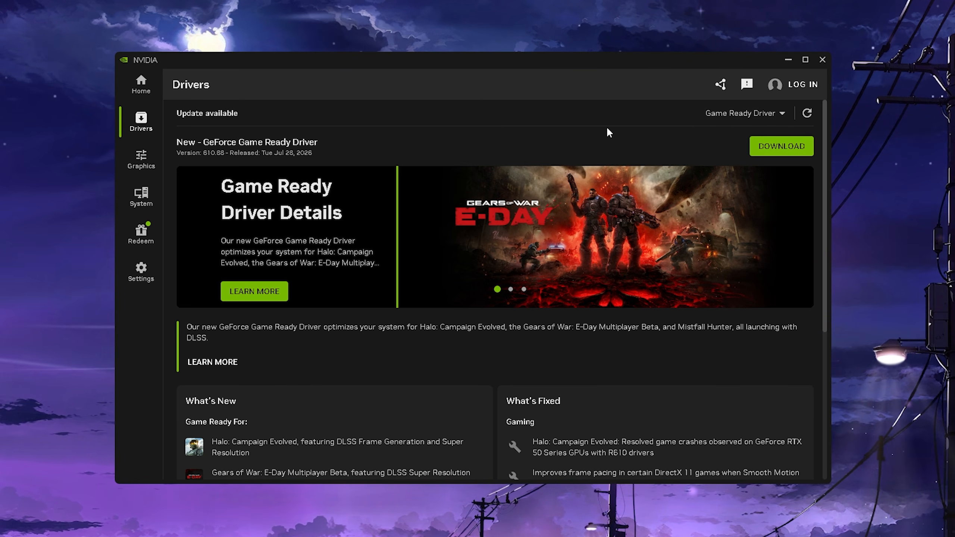
Step: Download the new GeForce Game Ready Driver from the available driver update
left_click(794, 150)
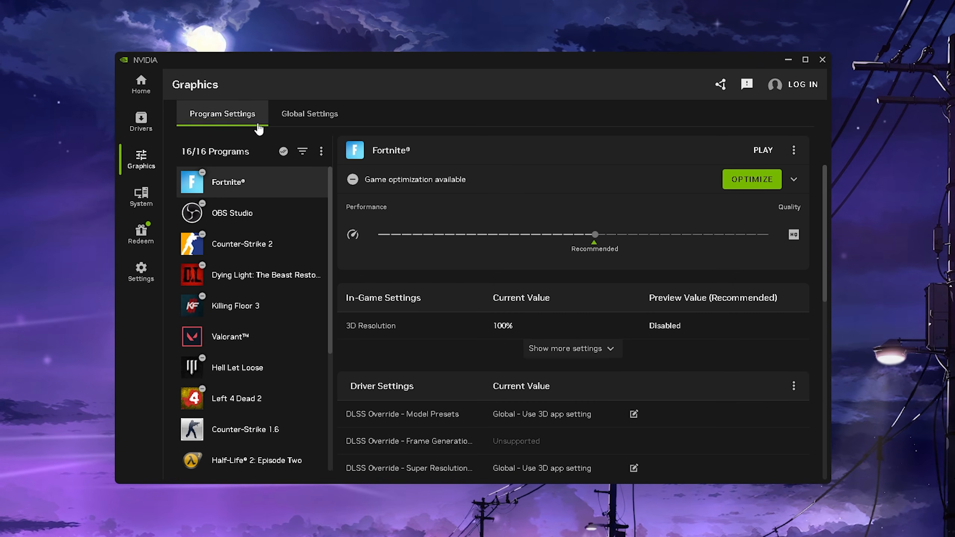
Step: Return to the global graphics settings, reveal the legacy settings and review the full list
left_click(307, 116)
scroll(377, 237, "down", 5)
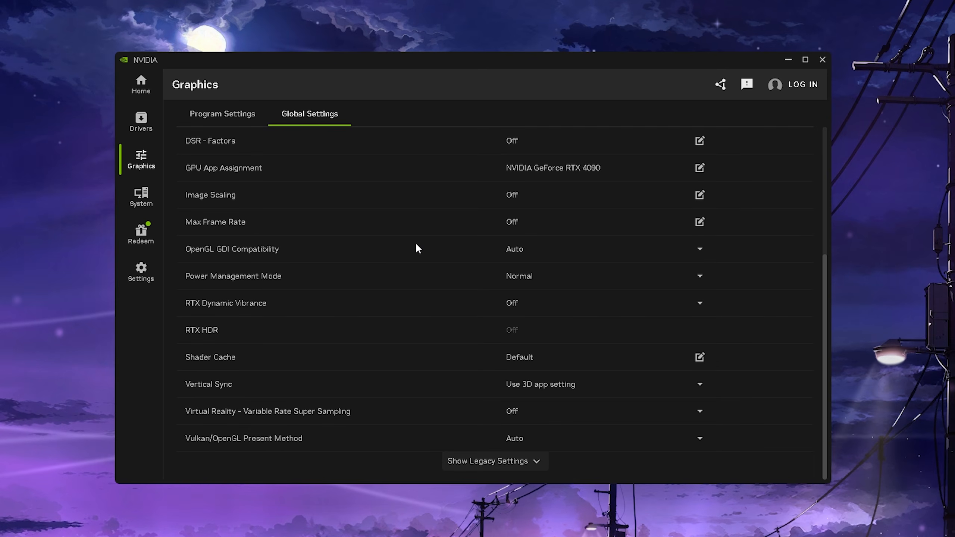
left_click(512, 462)
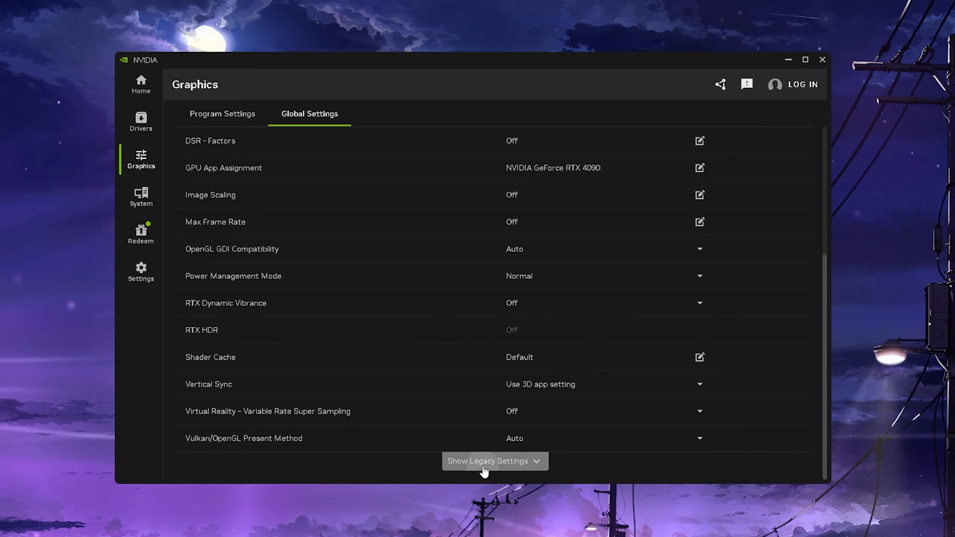
scroll(438, 395, "down", 6)
scroll(427, 317, "up", 12)
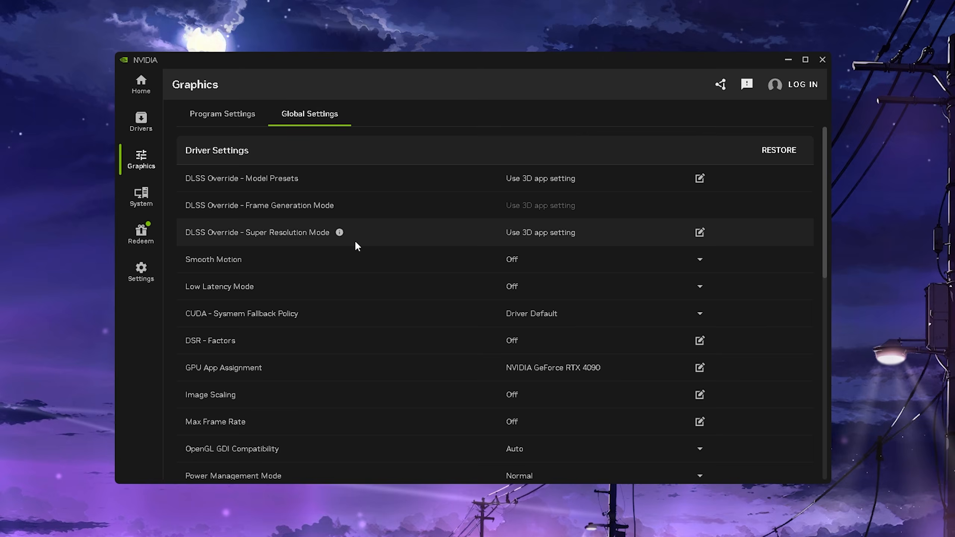
Step: Read the description of Low Latency Mode and set this global driver setting to On
scroll(356, 242, "down", 2)
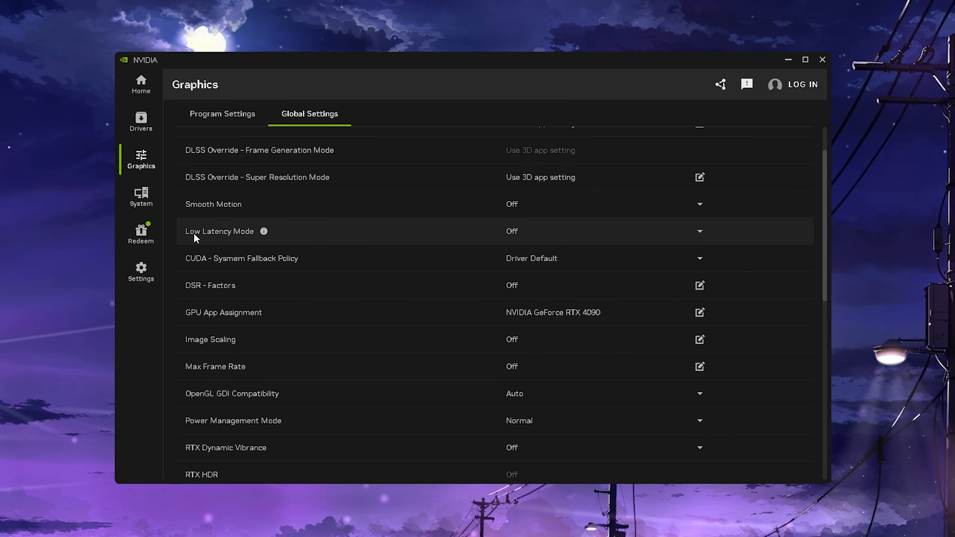
left_click(264, 231)
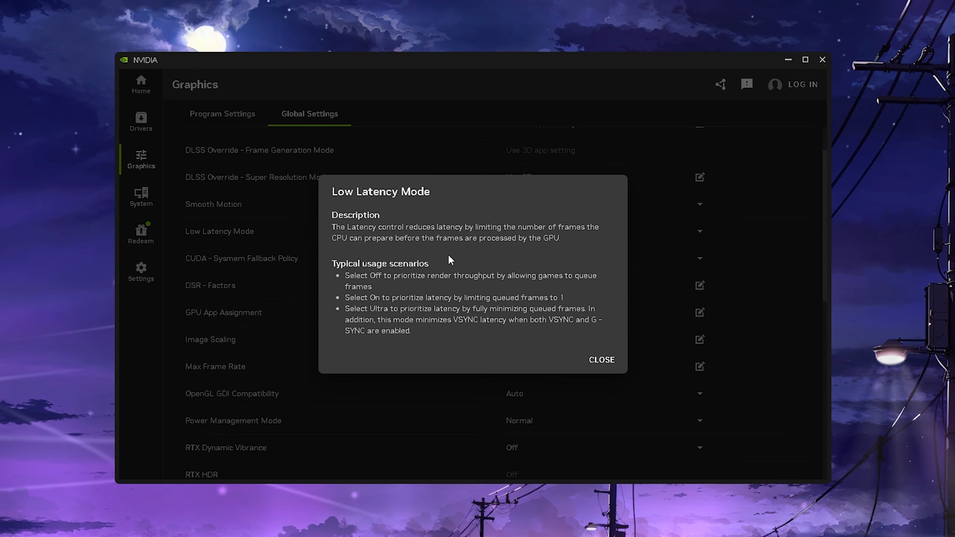
left_click(602, 360)
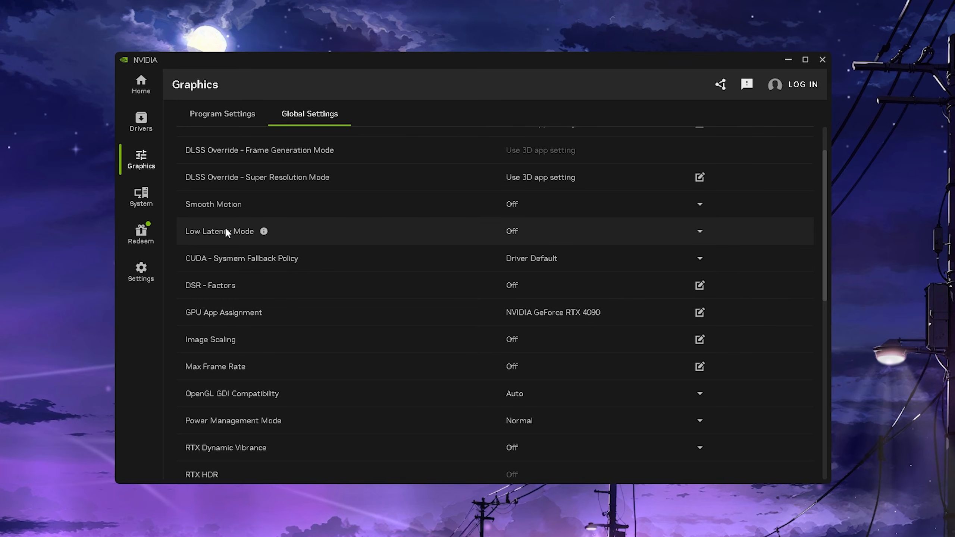
left_click(542, 230)
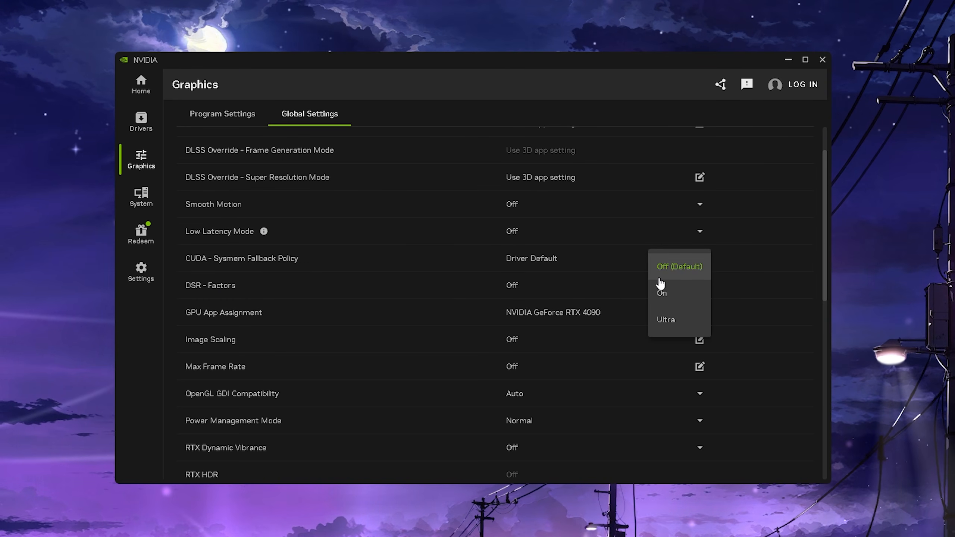
left_click(680, 295)
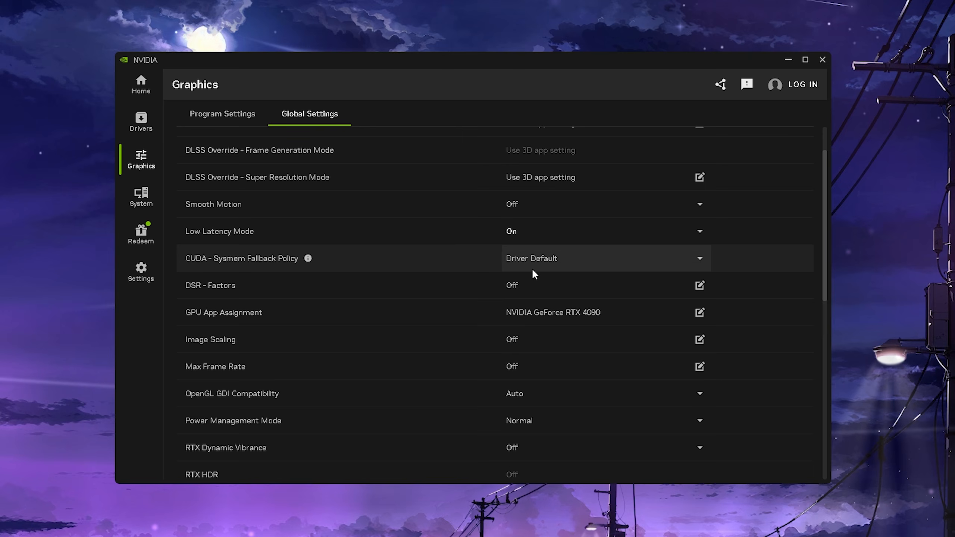
Step: Turn on the global Max Frame Rate limit, set it to 237 FPS and apply it
scroll(313, 298, "down", 2)
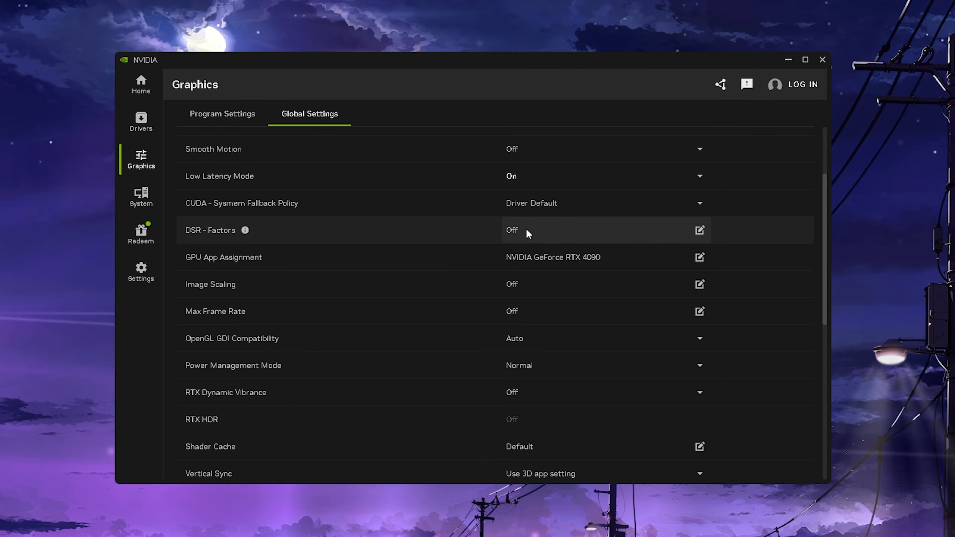
scroll(272, 251, "down", 2)
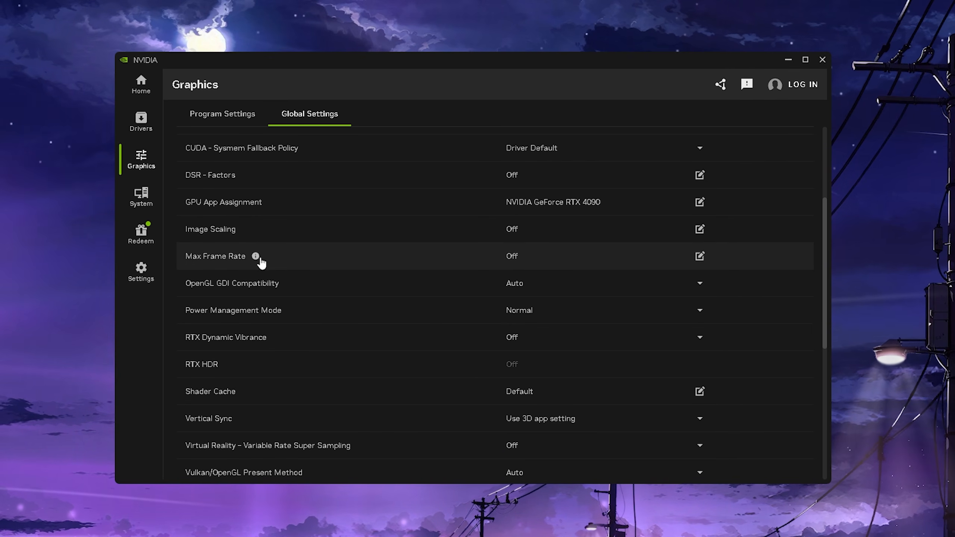
left_click(510, 262)
left_click(337, 270)
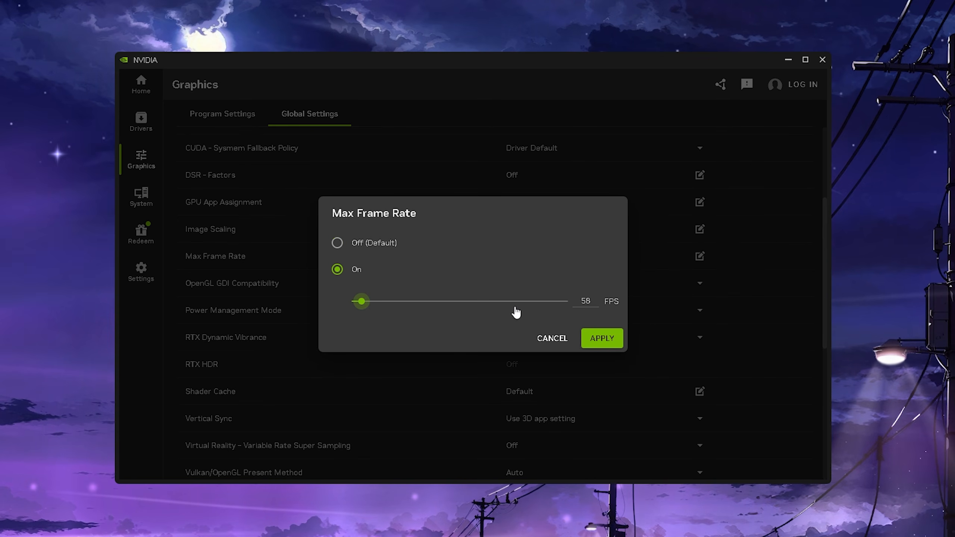
double_click(597, 303)
type("237")
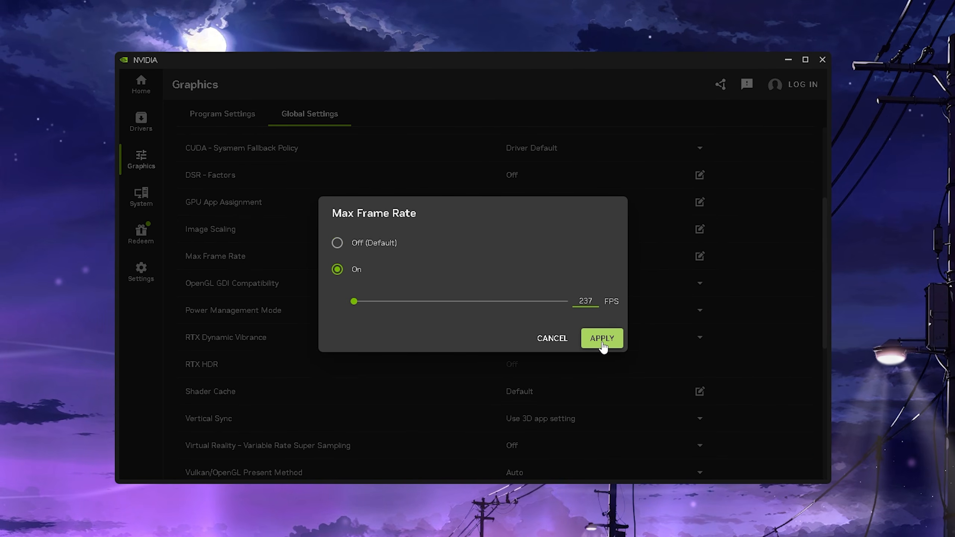
left_click(602, 340)
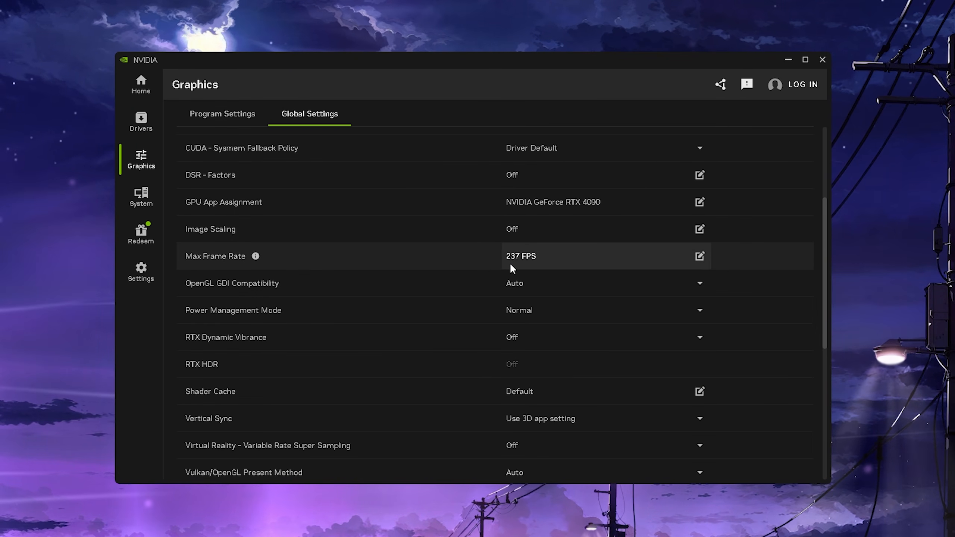
Step: Set the global Power Management Mode to Prefer maximum performance
scroll(234, 240, "down", 2)
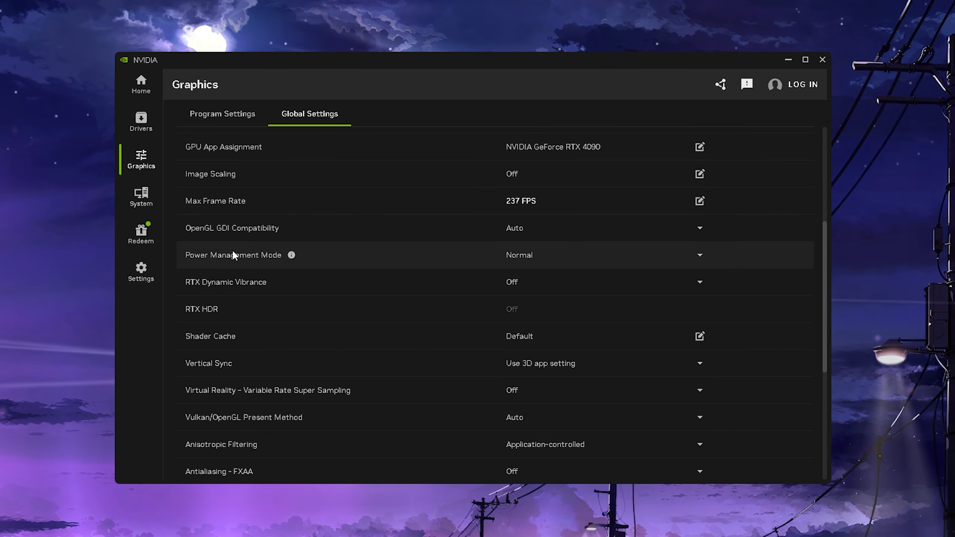
left_click(528, 263)
left_click(625, 319)
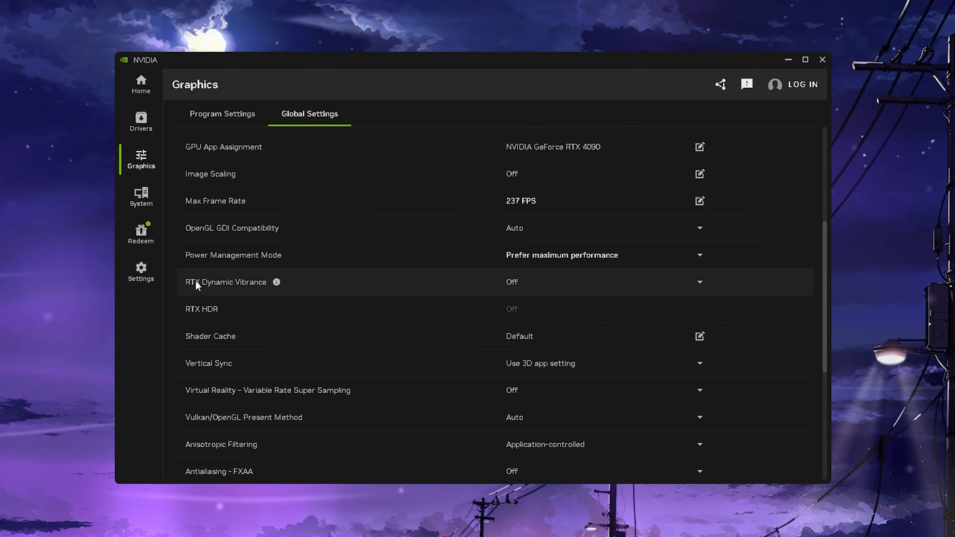
Step: Turn on Automatic Shader Compilation in the Shader Cache setting with System Utilization at High, and apply it
scroll(541, 295, "down", 2)
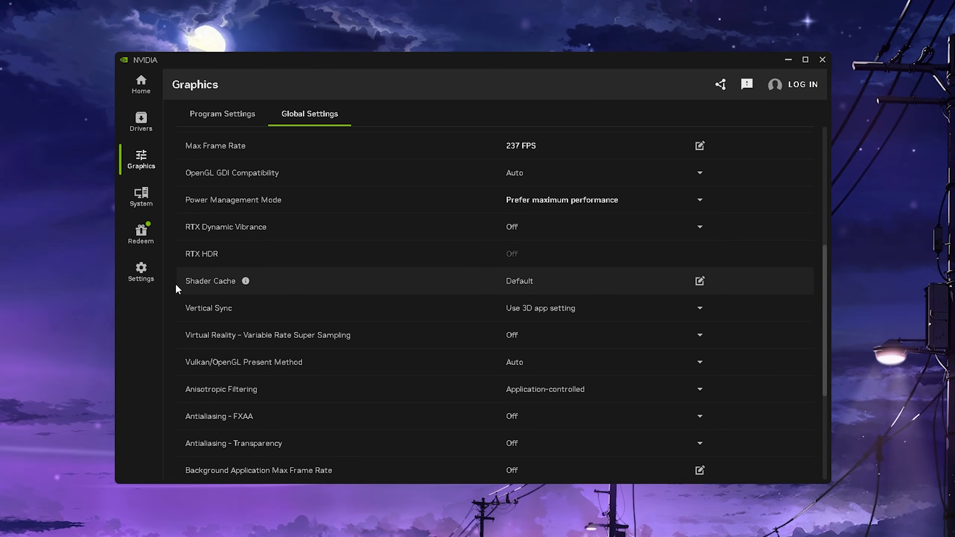
left_click(550, 280)
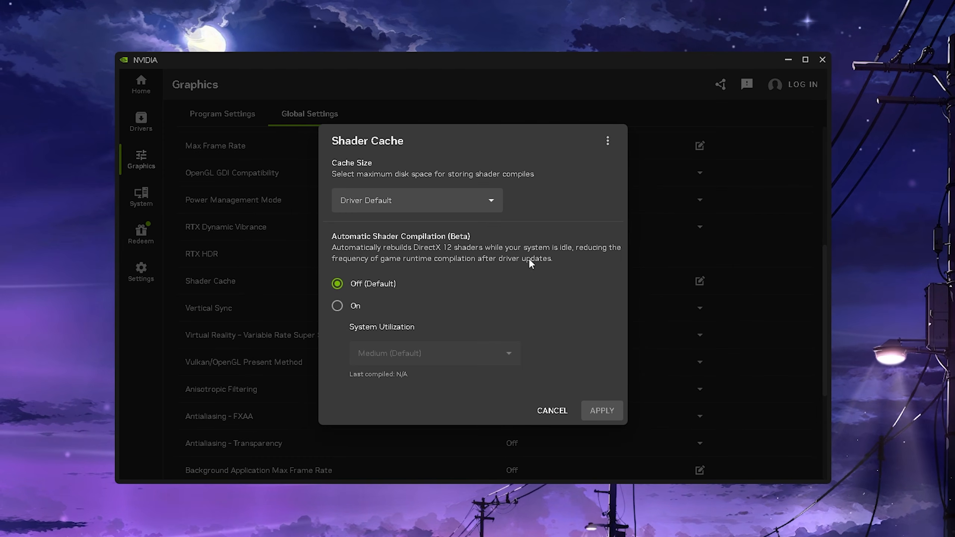
left_click(337, 306)
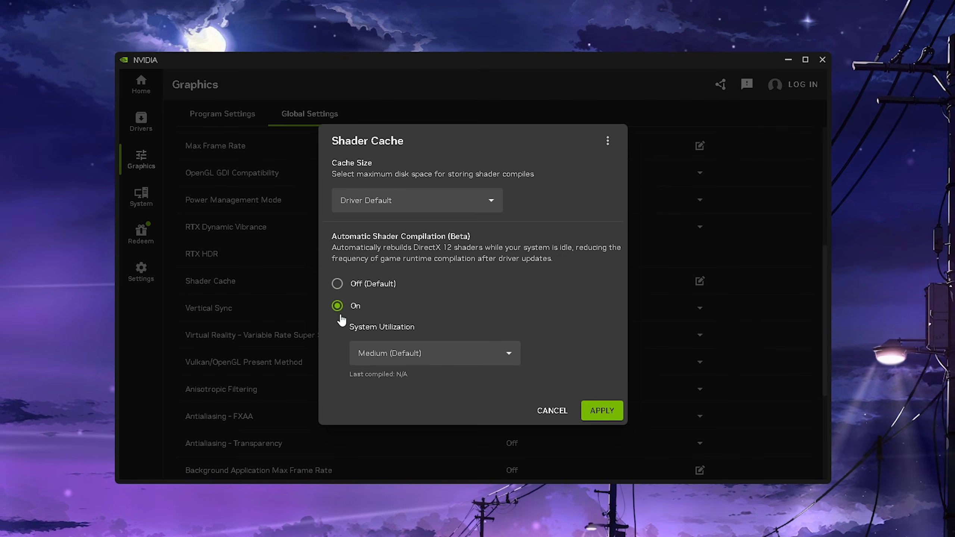
left_click(373, 353)
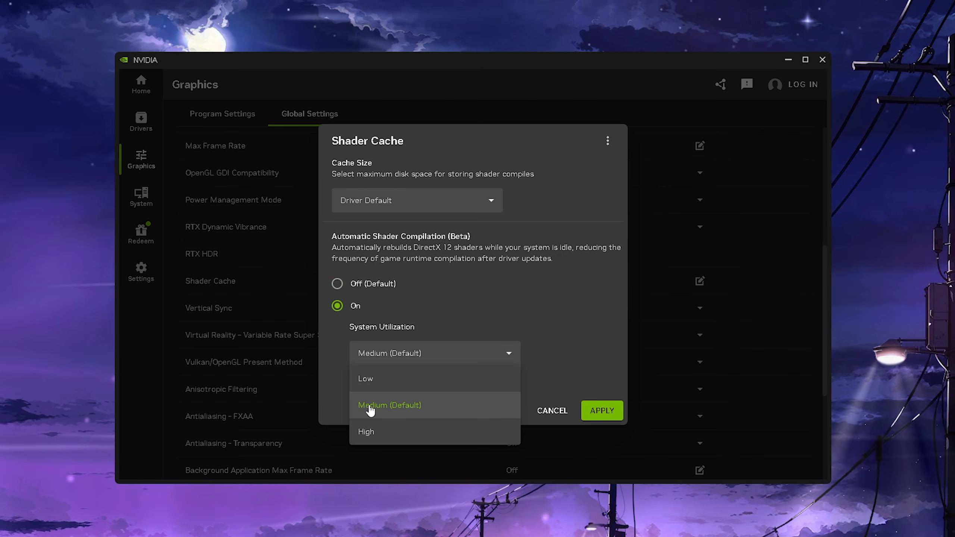
left_click(388, 439)
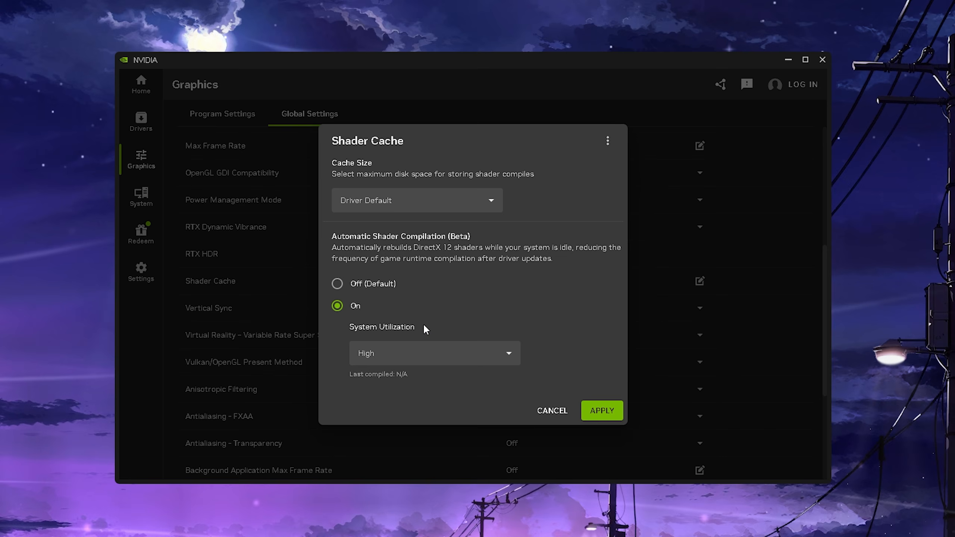
left_click(390, 355)
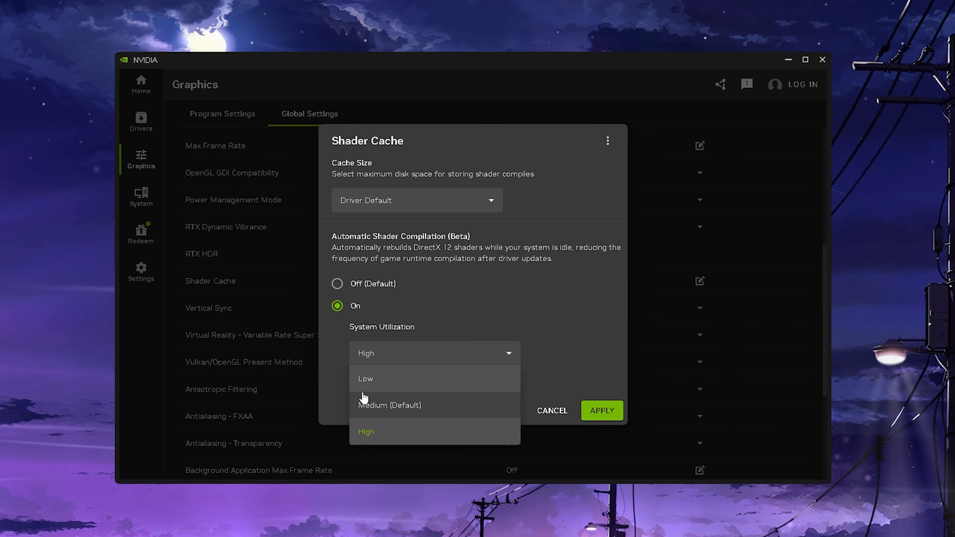
left_click(377, 430)
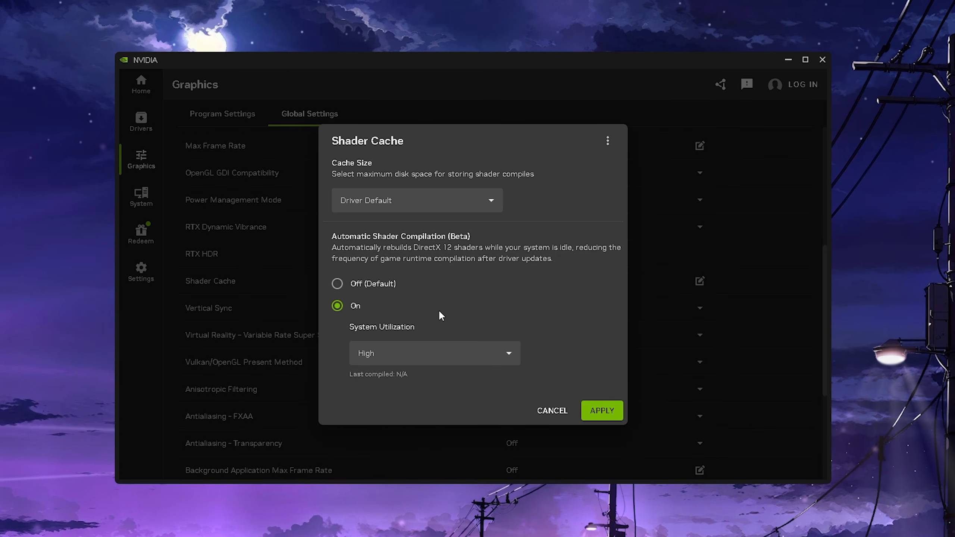
left_click(391, 354)
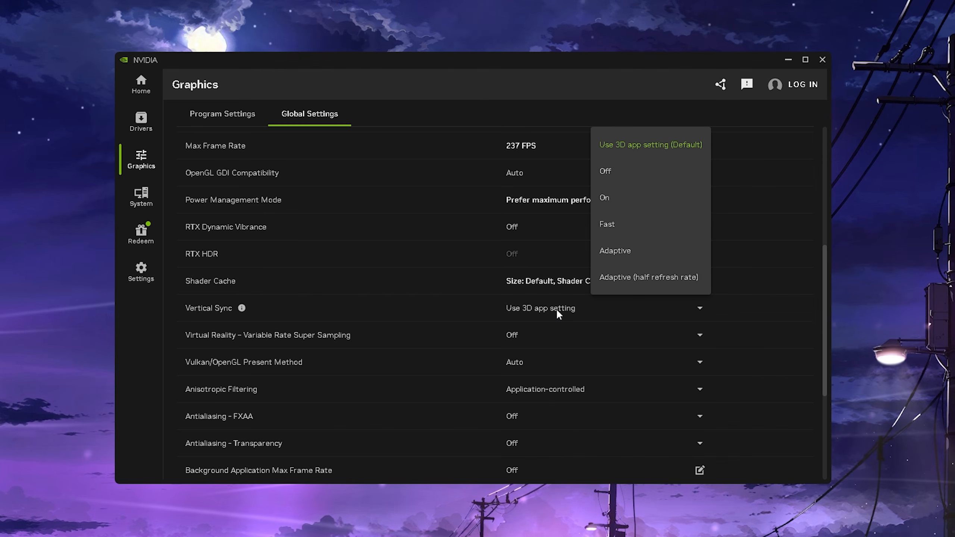
Step: Set the global Vertical Sync setting to Off
left_click(622, 184)
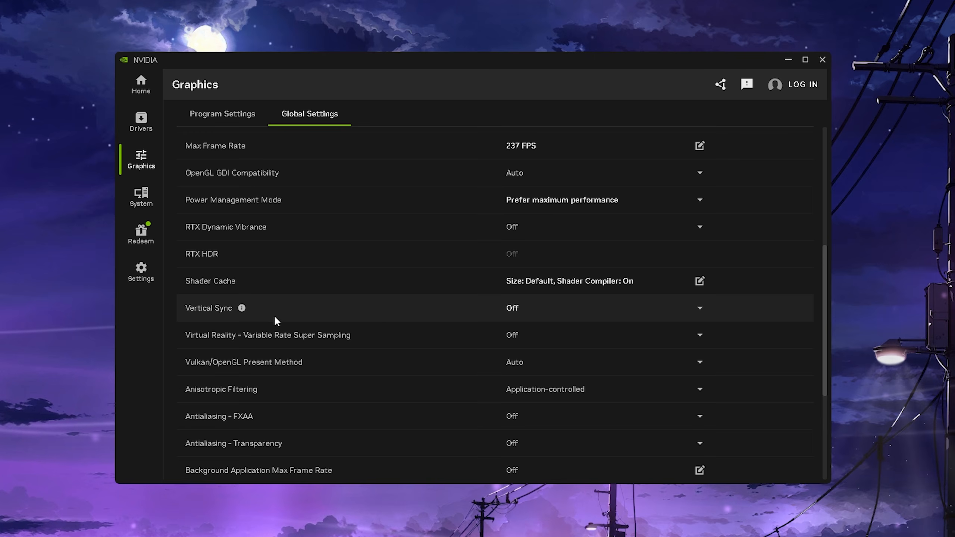
left_click(530, 315)
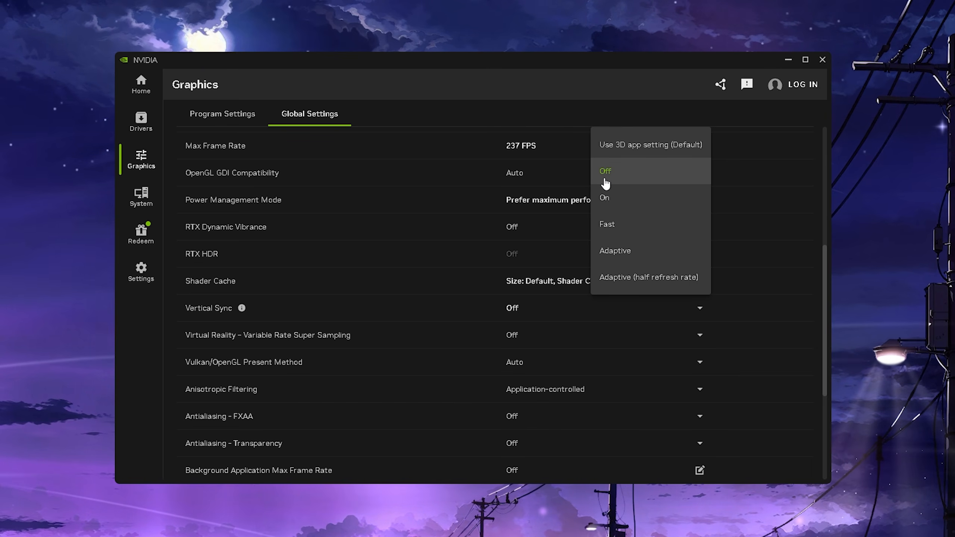
left_click(504, 318)
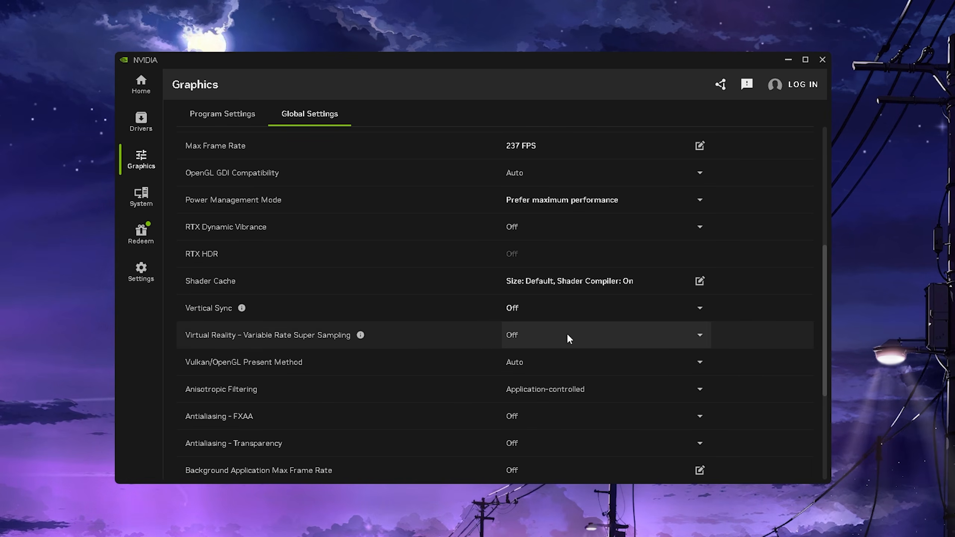
Step: Set the global Anisotropic Filtering setting to Off
scroll(357, 361, "down", 3)
left_click(263, 279)
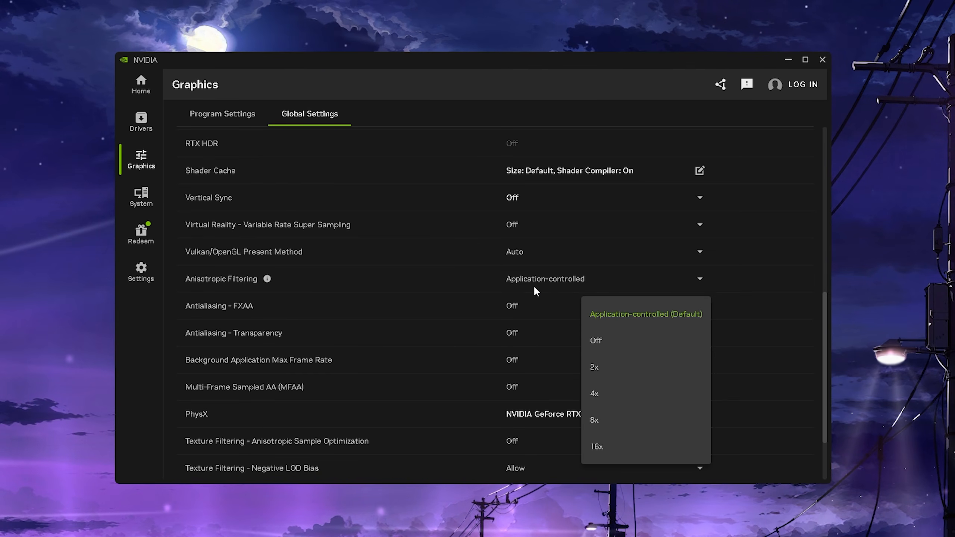
left_click(602, 353)
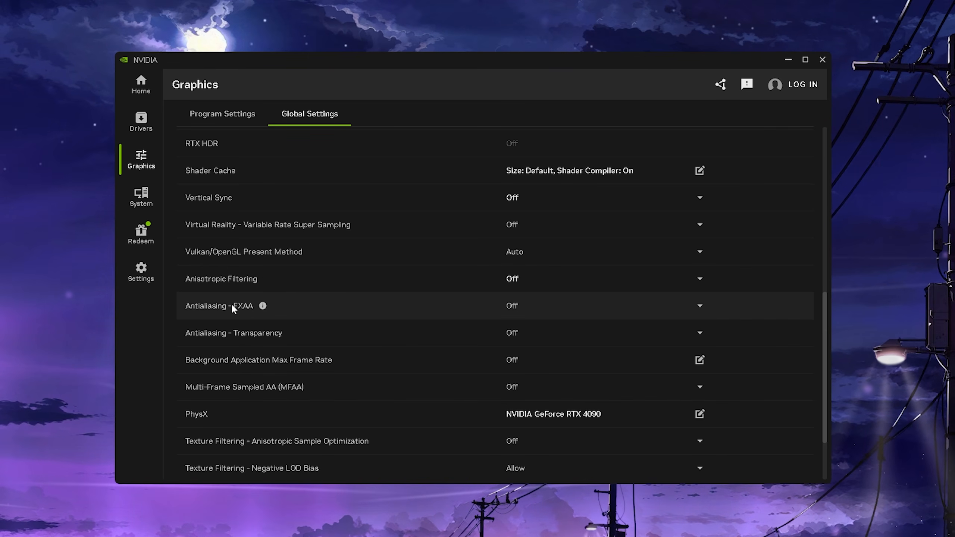
scroll(520, 304, "down", 2)
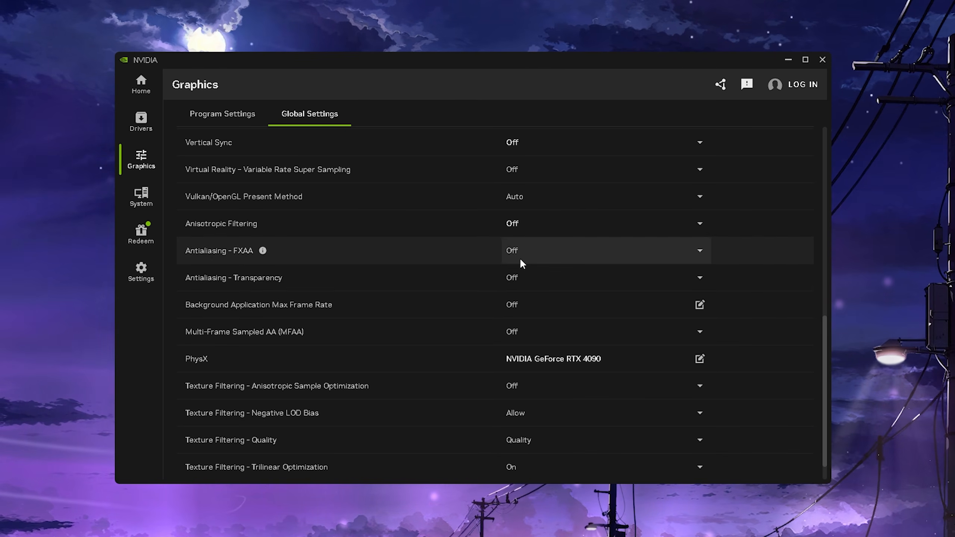
scroll(390, 281, "down", 1)
left_click(508, 282)
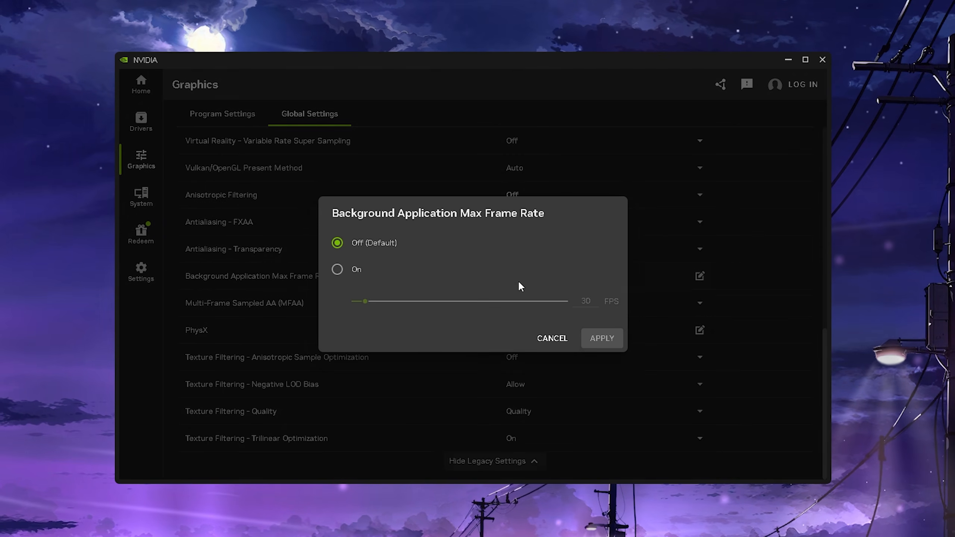
left_click(338, 269)
left_click_drag(365, 305, 449, 313)
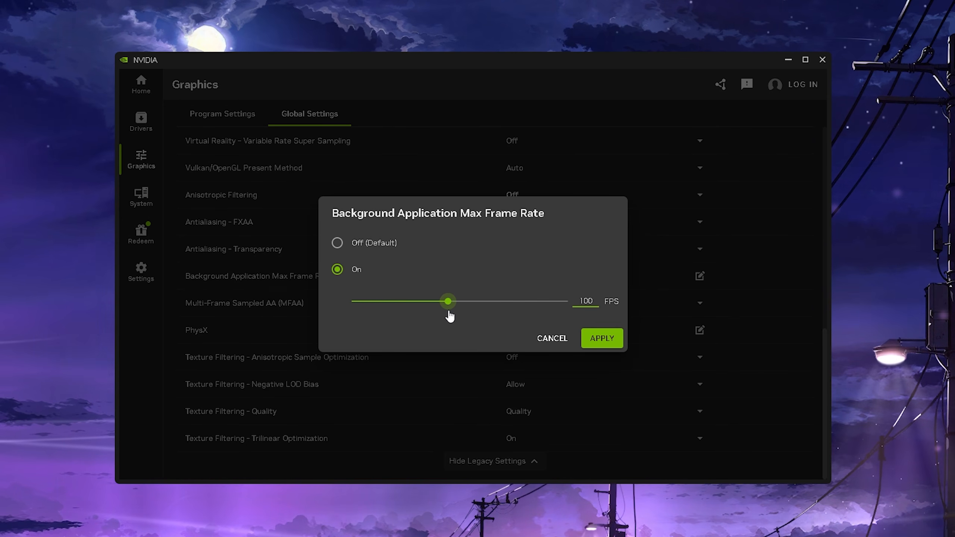
double_click(595, 304)
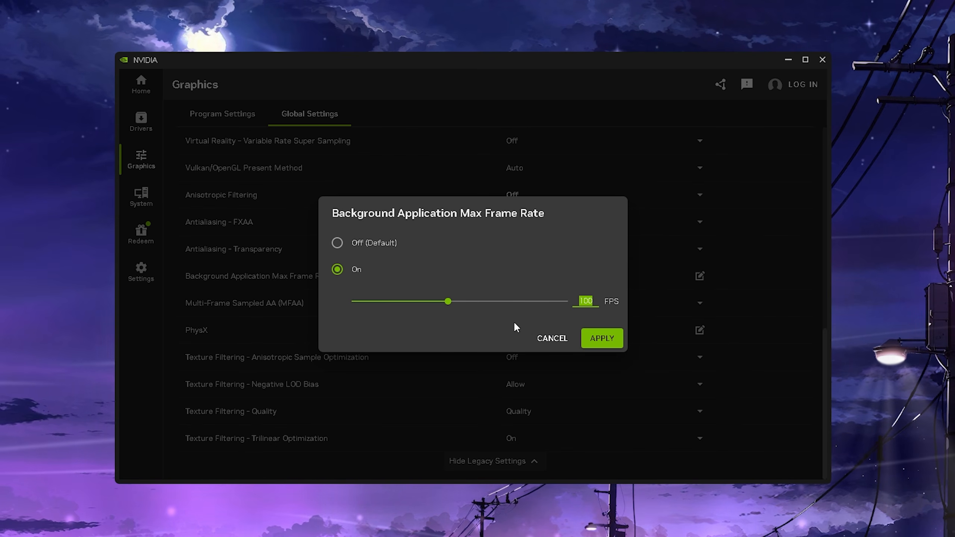
left_click(336, 243)
left_click(571, 343)
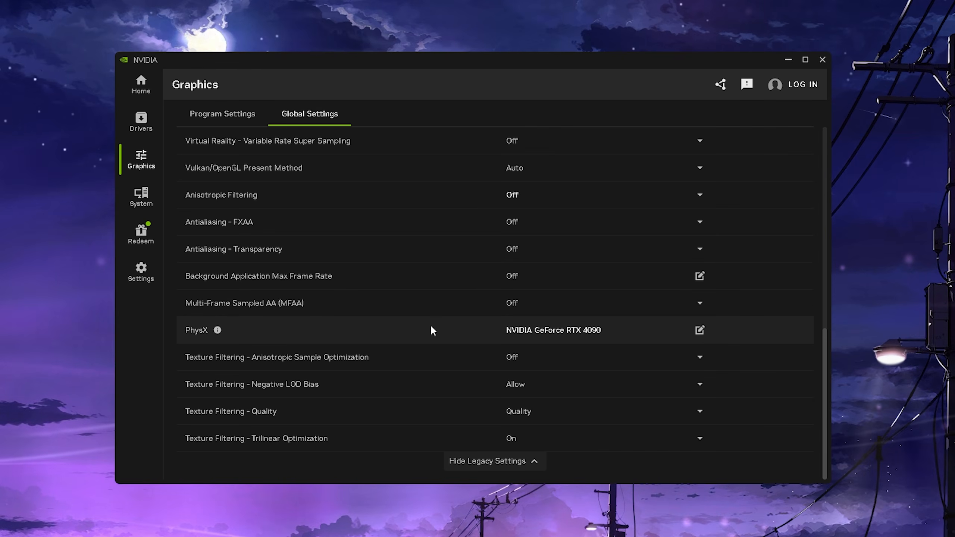
Step: Check the PhysX processor choice and set Texture Filtering - Anisotropic Sample Optimization to On
left_click(549, 330)
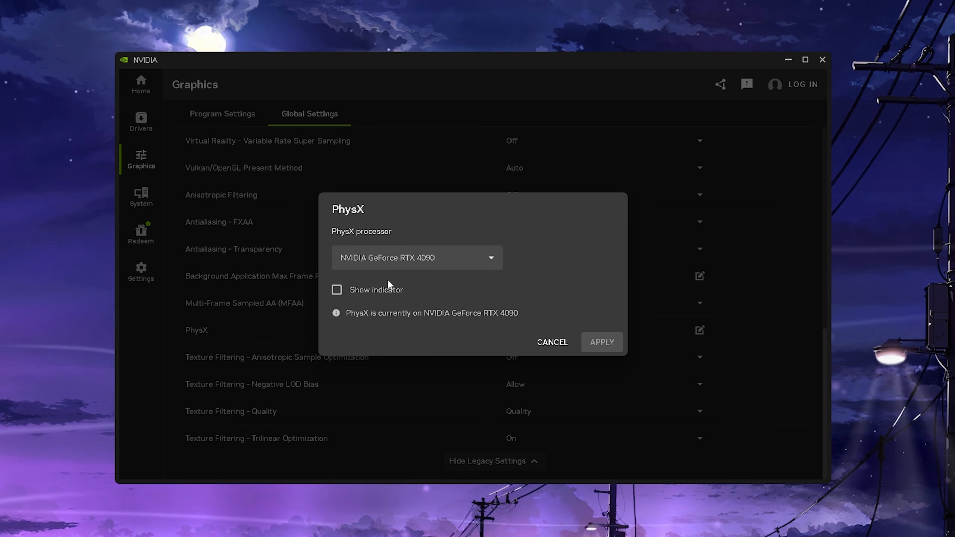
left_click(545, 342)
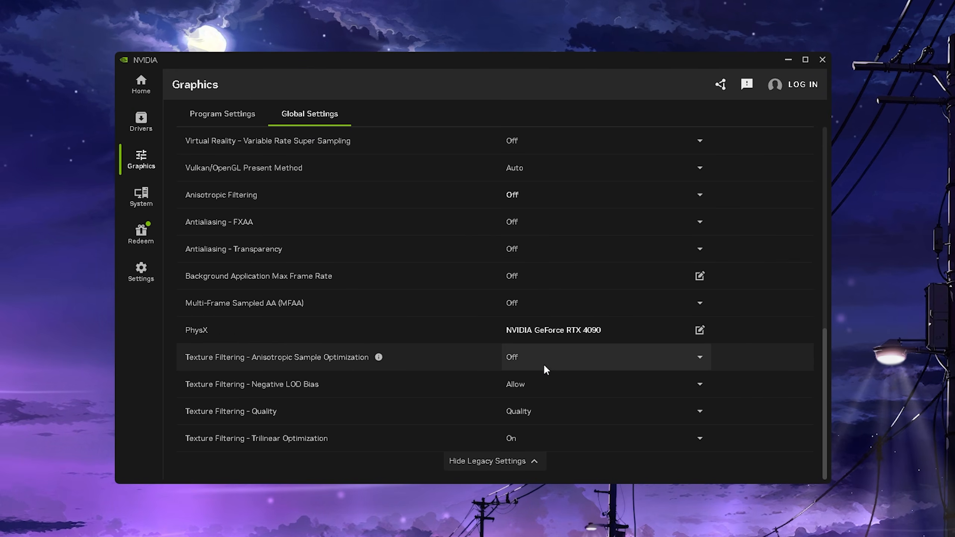
left_click(545, 367)
left_click(664, 415)
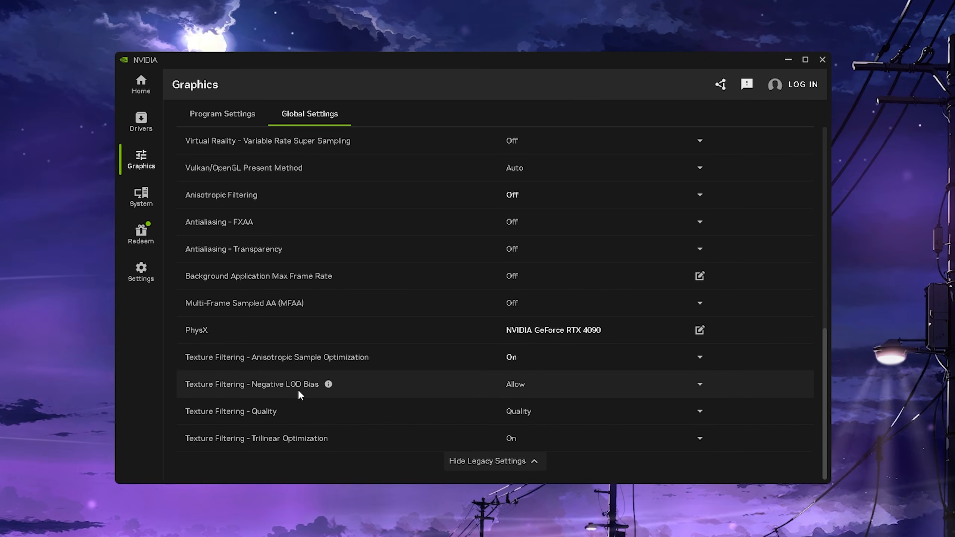
Step: Keep Texture Filtering - Negative LOD Bias on Allow and set Texture Filtering - Quality to High performance
left_click(536, 388)
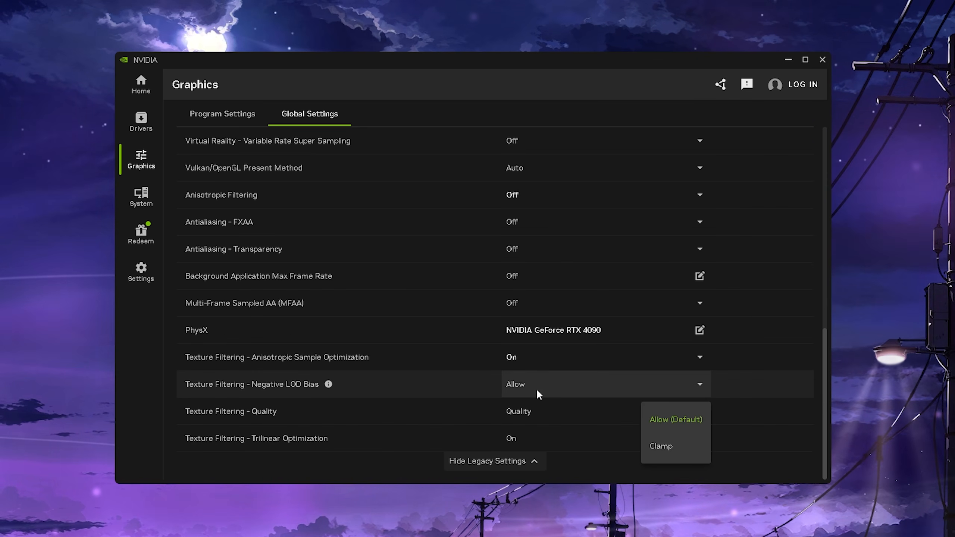
left_click(651, 421)
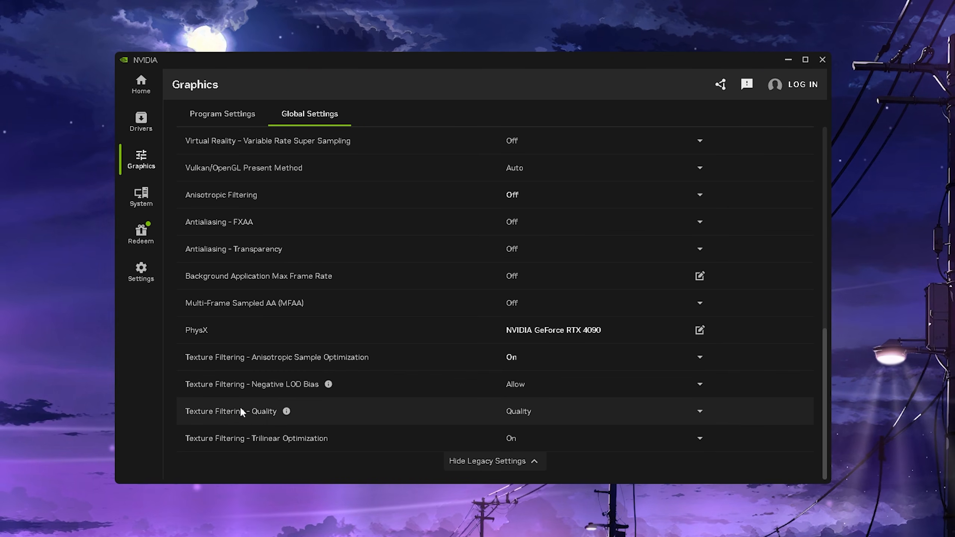
left_click(523, 412)
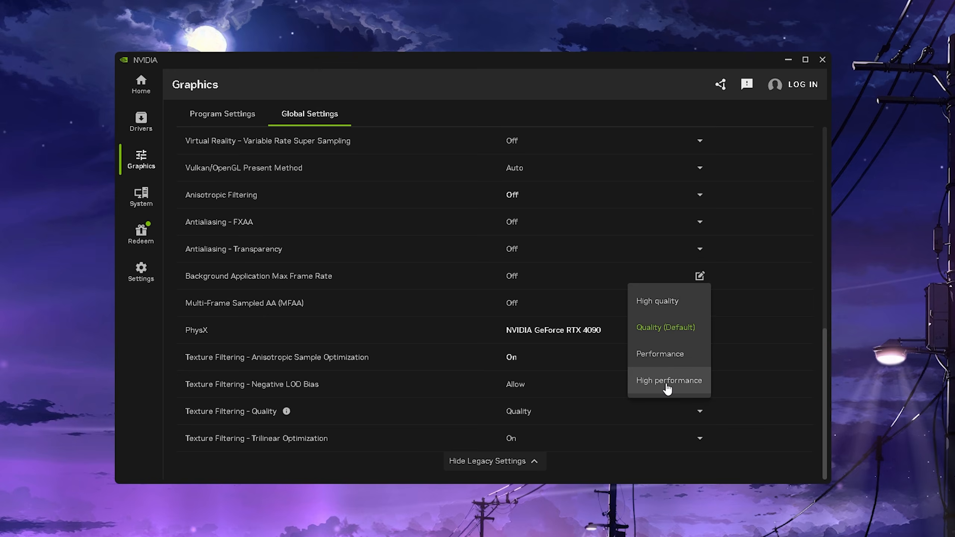
left_click(663, 382)
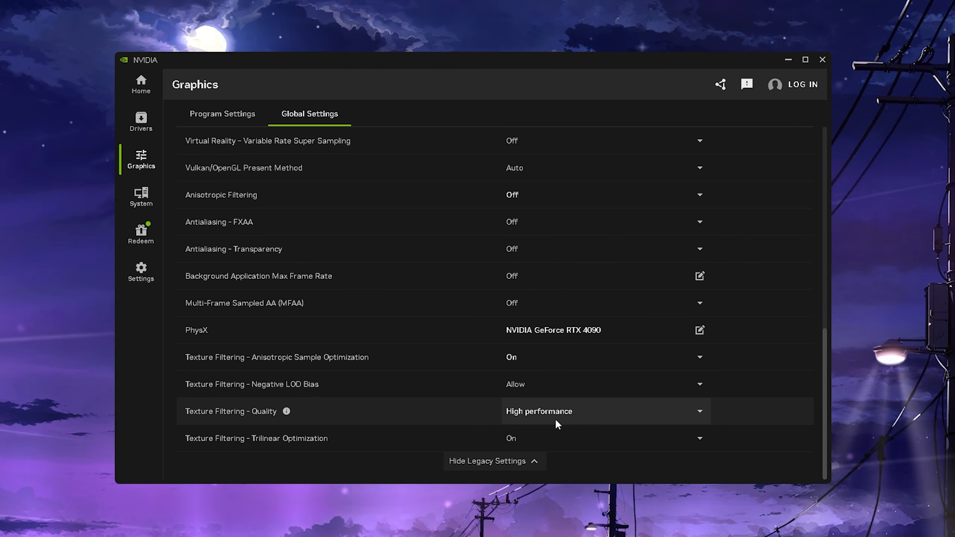
left_click_drag(826, 375, 807, 173)
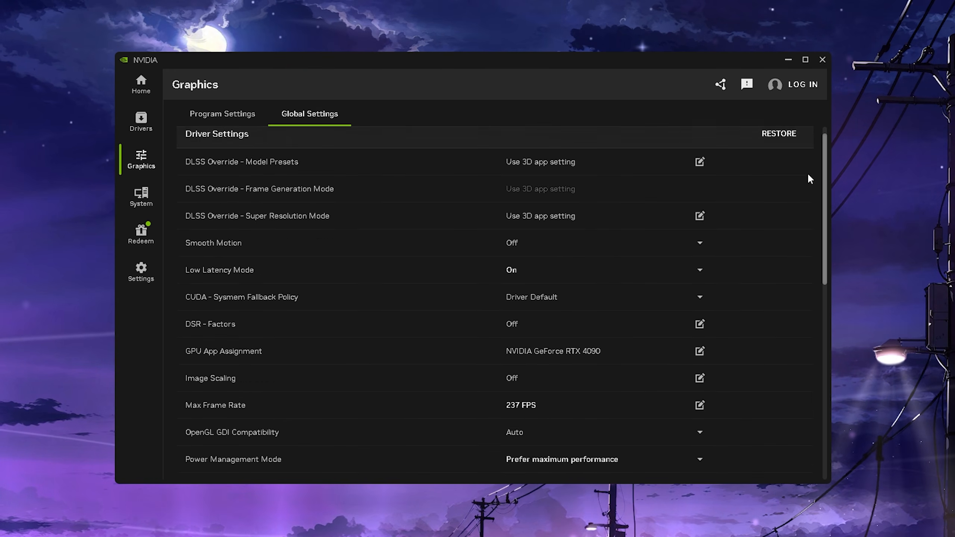
scroll(441, 270, "down", 10)
scroll(458, 364, "down", 5)
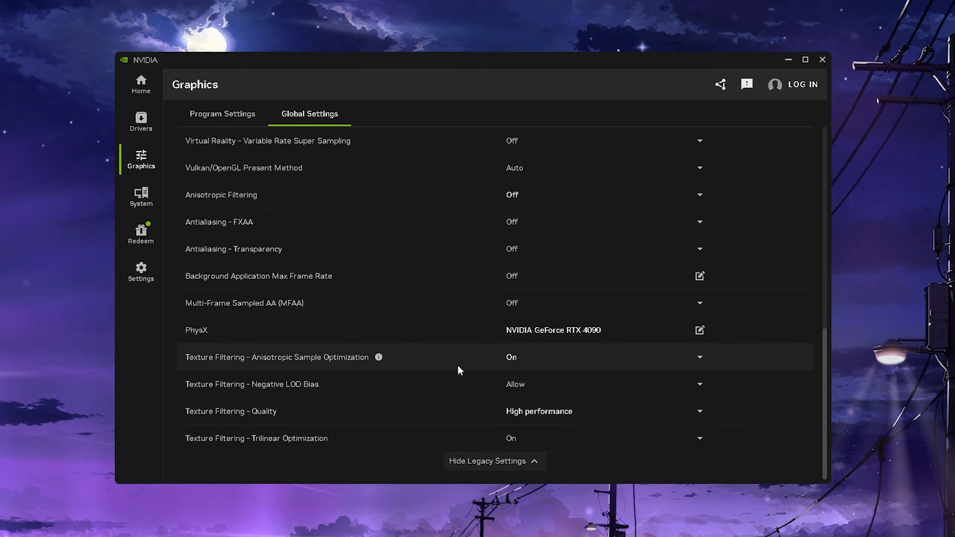
scroll(438, 361, "up", 15)
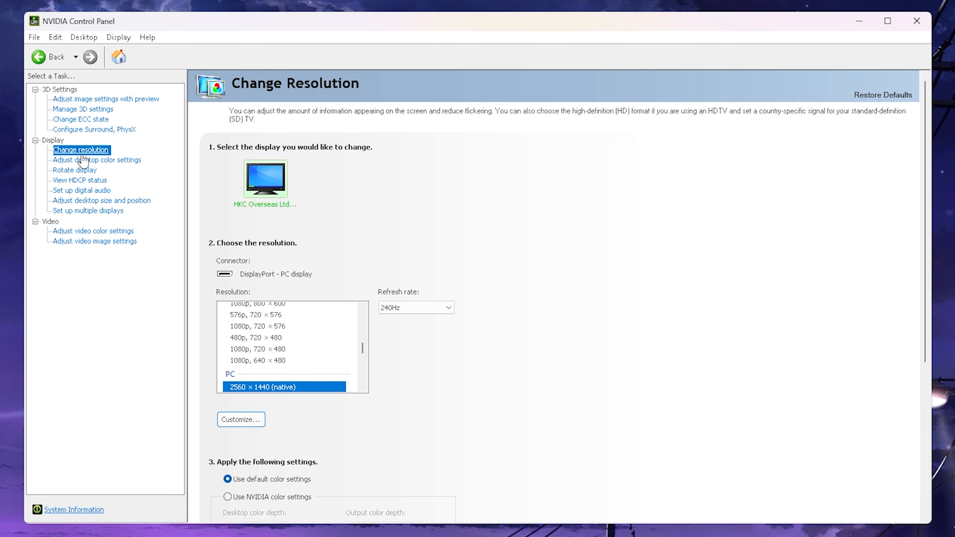
Step: In NVIDIA Control Panel, choose the 240Hz refresh rate for the native 2560 × 1440 resolution
scroll(234, 361, "down", 1)
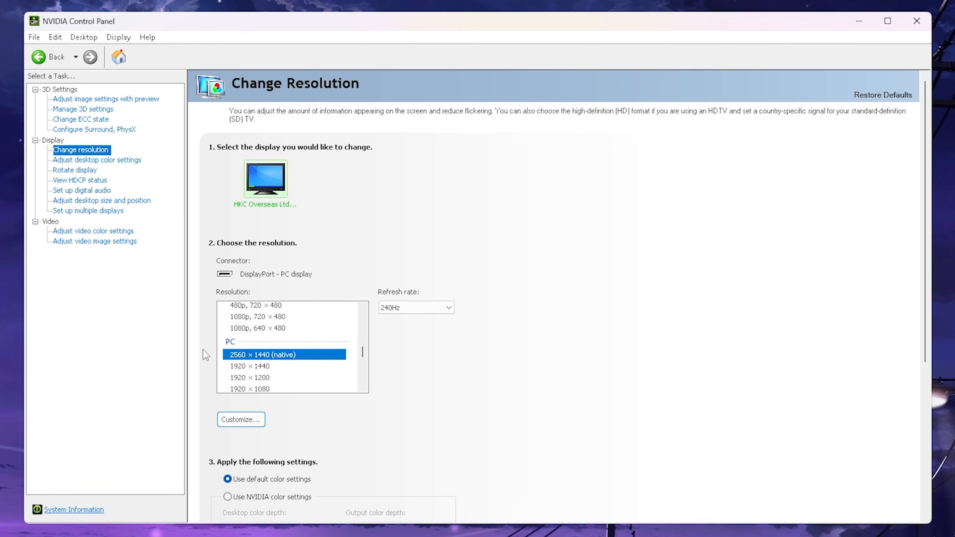
left_click(411, 307)
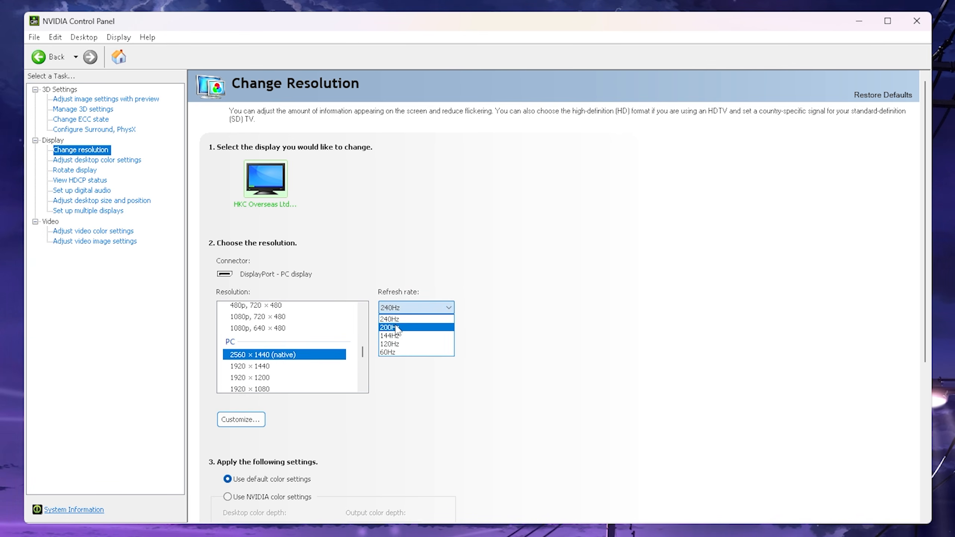
left_click(409, 319)
Step: Select No scaling as the scaling mode in the desktop size and position settings
left_click(60, 201)
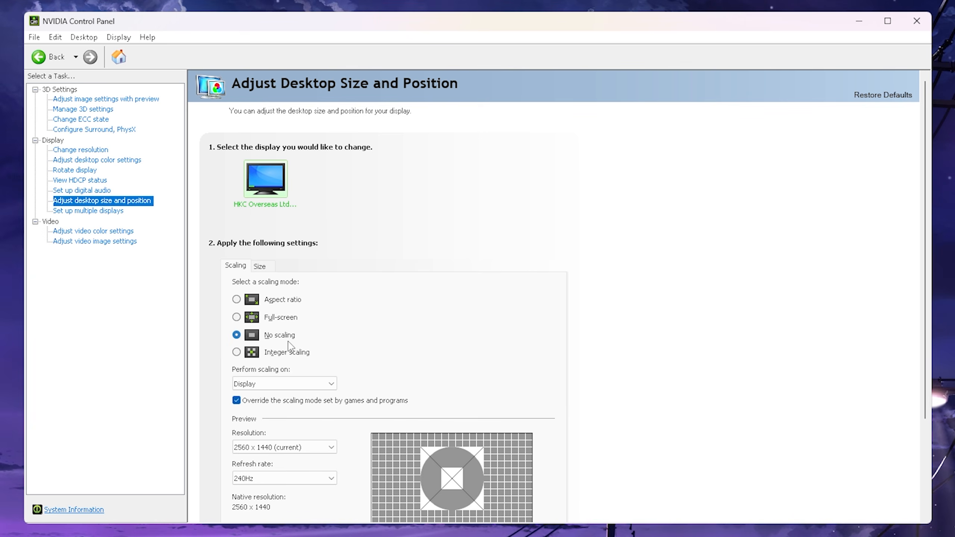
left_click(236, 299)
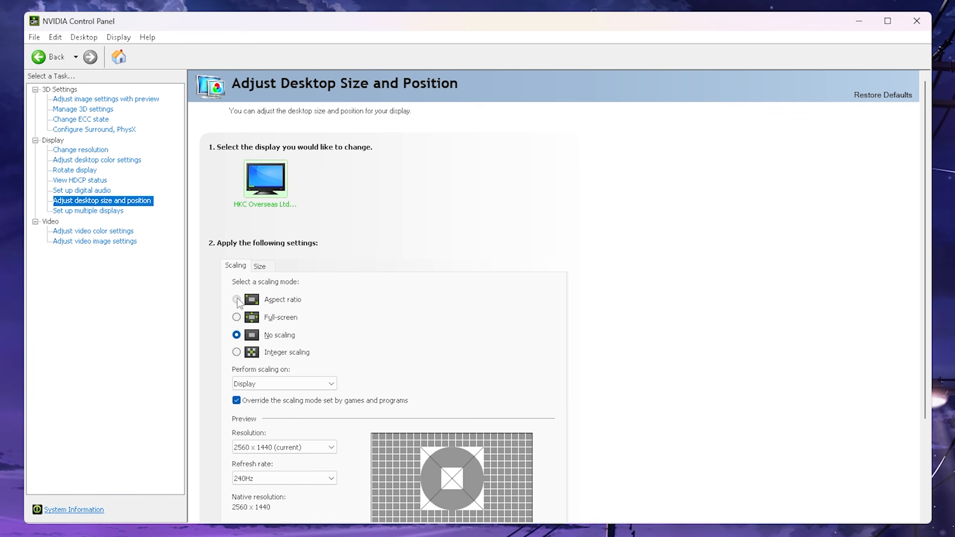
left_click(236, 352)
left_click(236, 335)
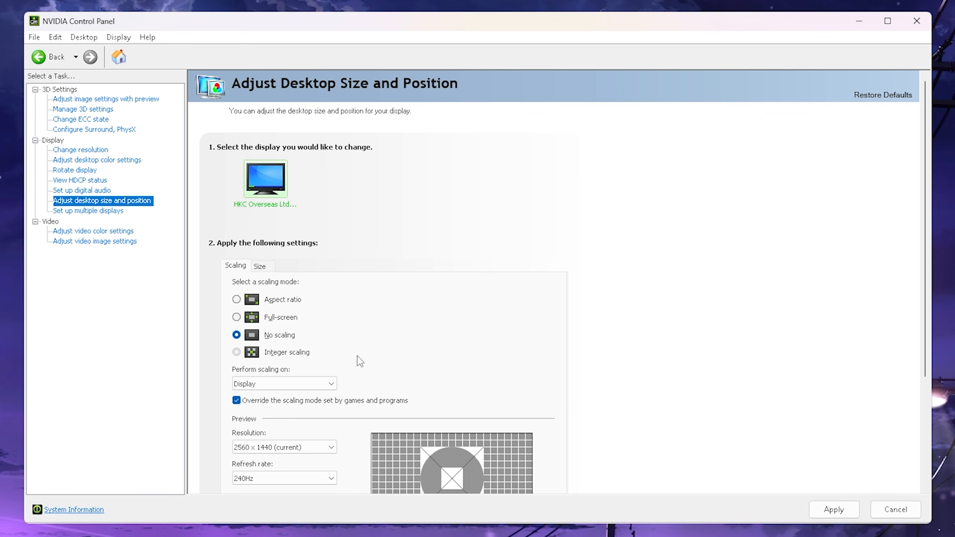
Step: Set Digital vibrance to 70% in the desktop color settings, then apply and keep the changes
left_click(102, 161)
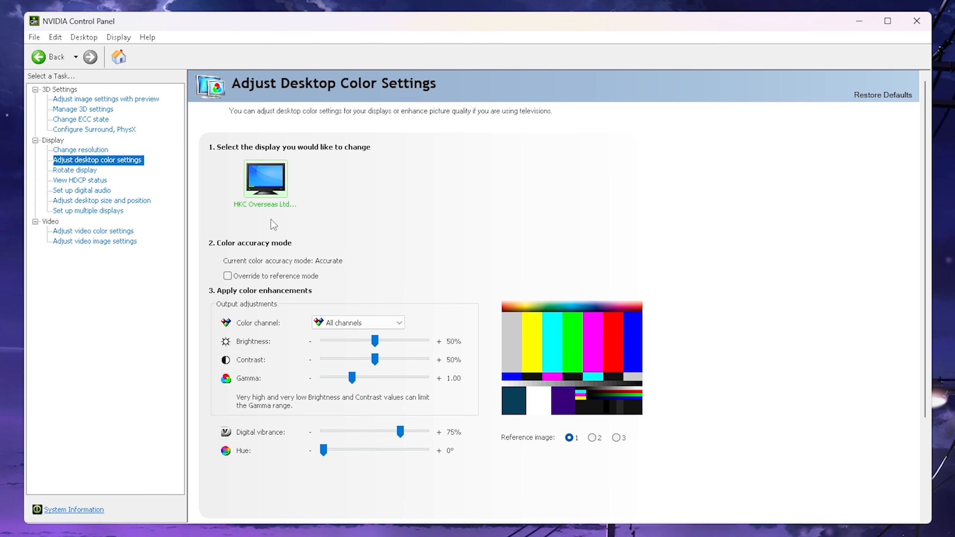
scroll(284, 431, "down", 3)
mouse_move(400, 383)
left_mouse_down()
mouse_move(374, 384)
mouse_move(394, 373)
left_mouse_up()
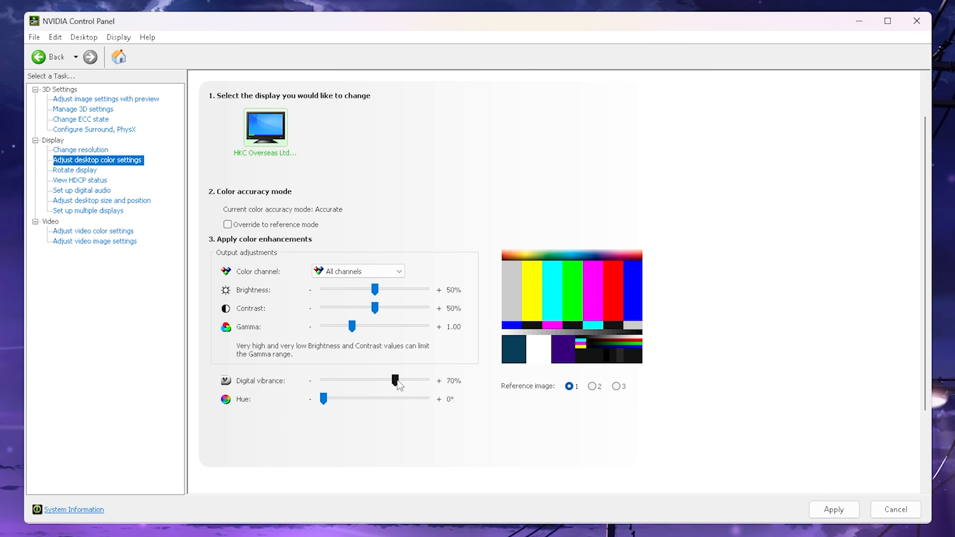
left_click(827, 510)
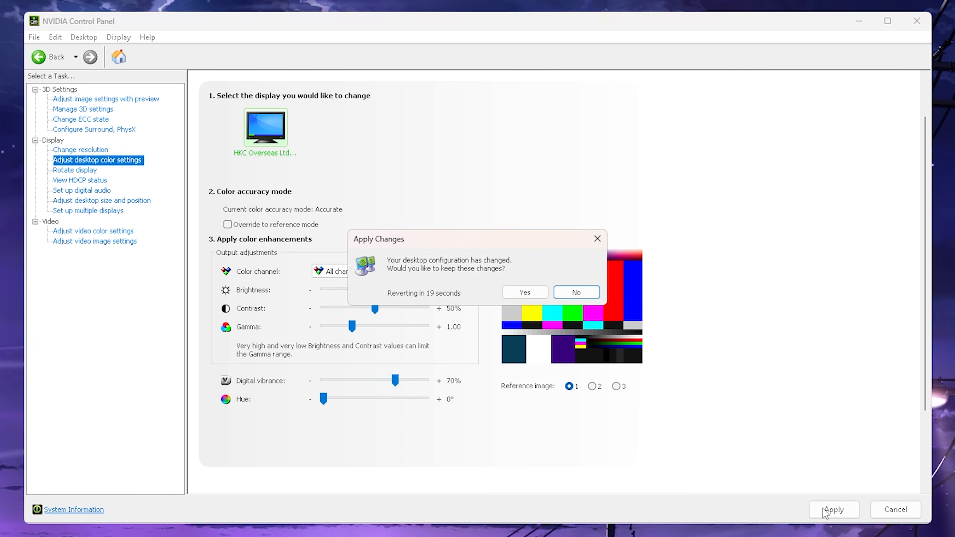
left_click(515, 295)
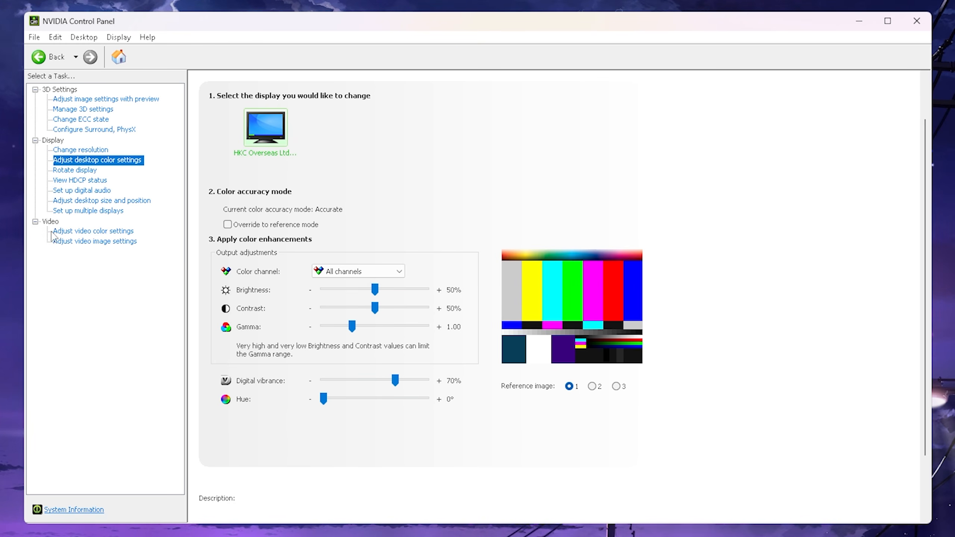
Step: Set the video color Saturation to 70% with the NVIDIA settings, apply it, and close NVIDIA Control Panel
left_click(75, 233)
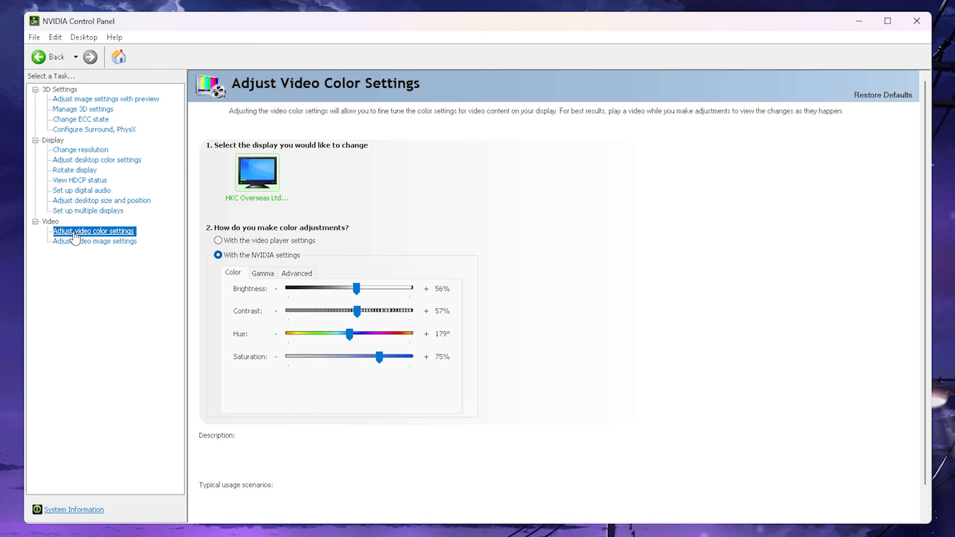
mouse_move(225, 259)
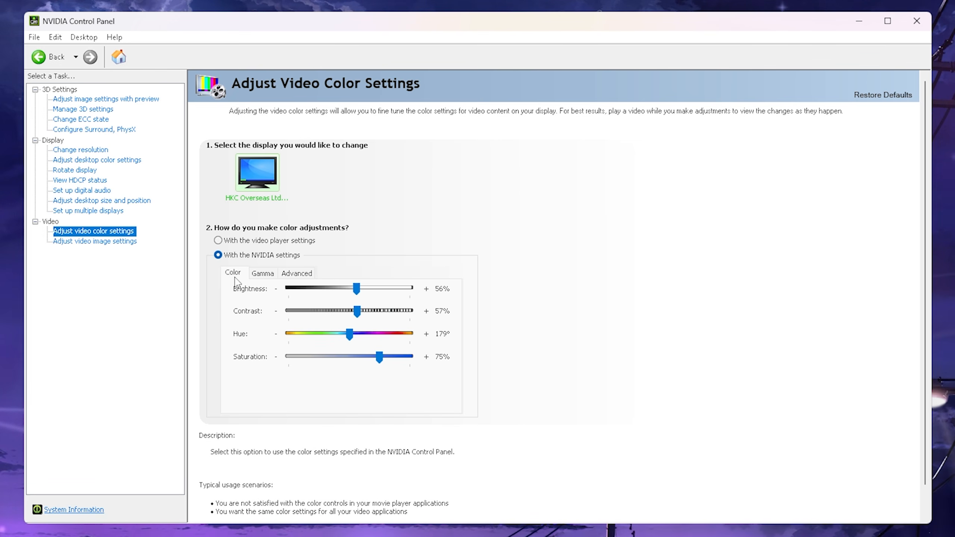
left_click_drag(379, 357, 350, 357)
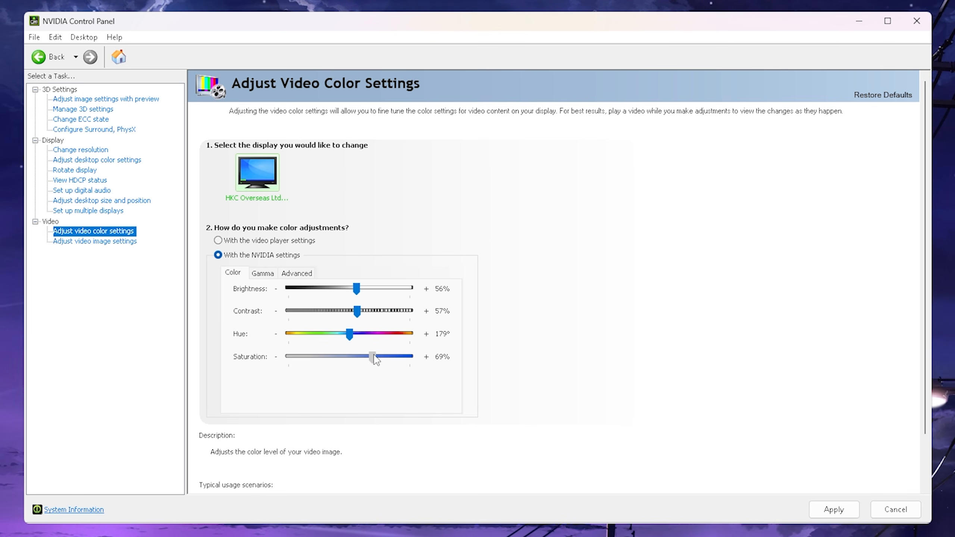
left_click(834, 509)
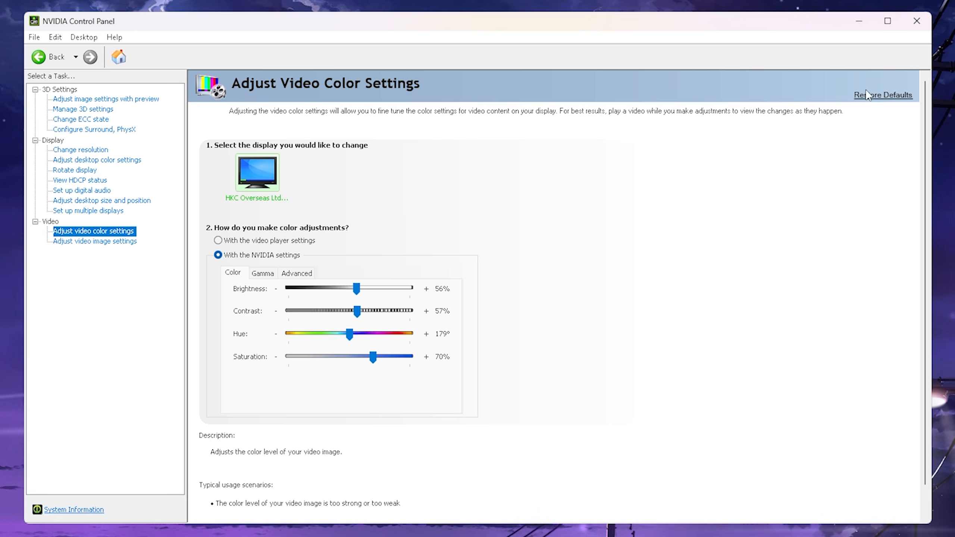
left_click(917, 20)
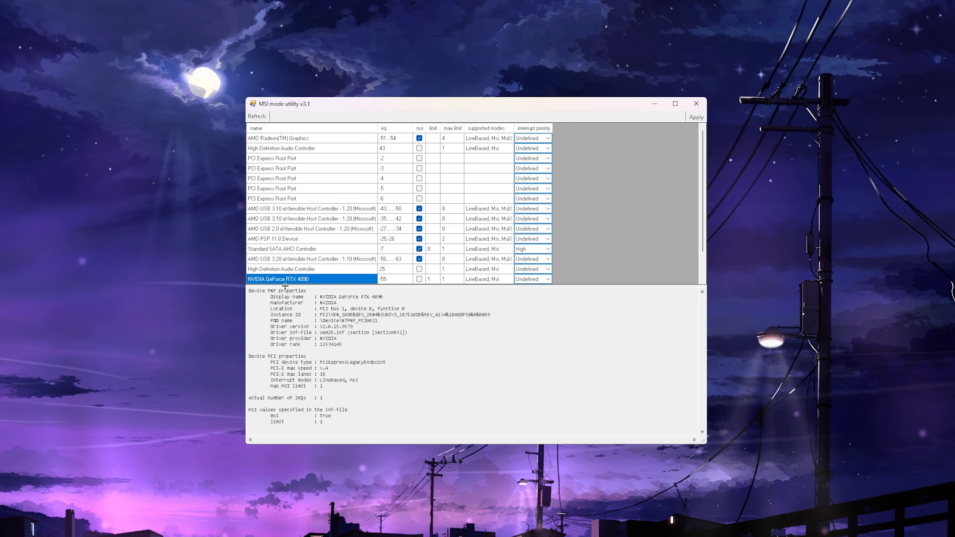
Step: In MSI mode utility, enable MSI for the NVIDIA GeForce RTX 4090
left_click(419, 279)
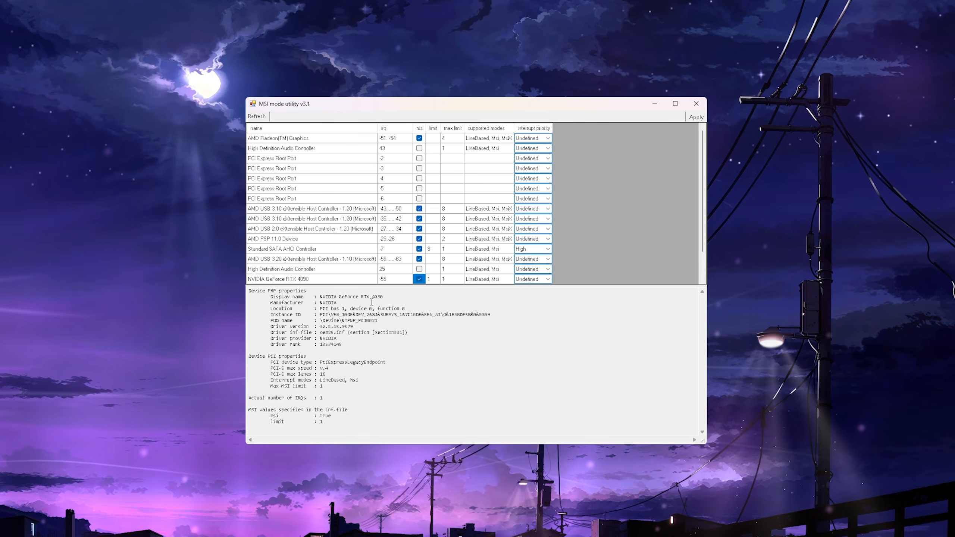
left_click(420, 280)
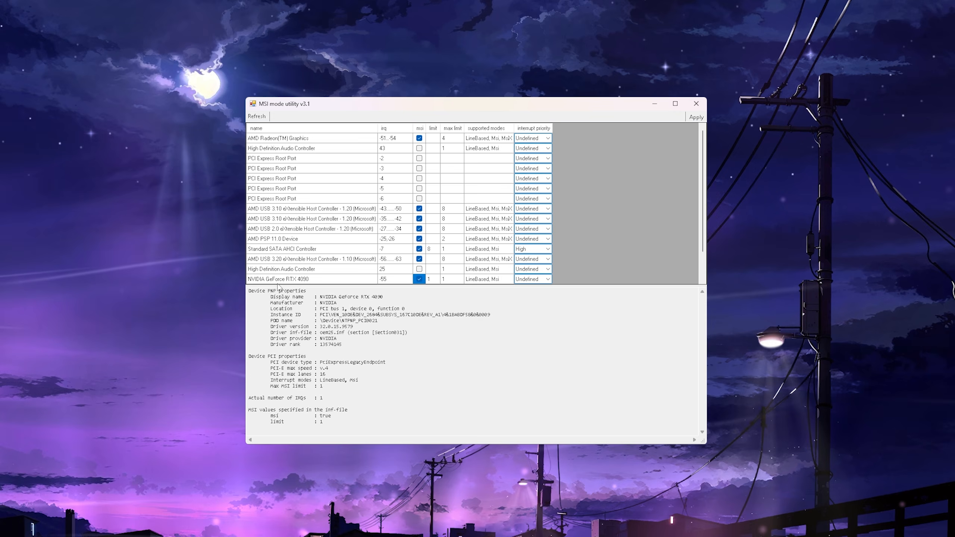
left_click(419, 283)
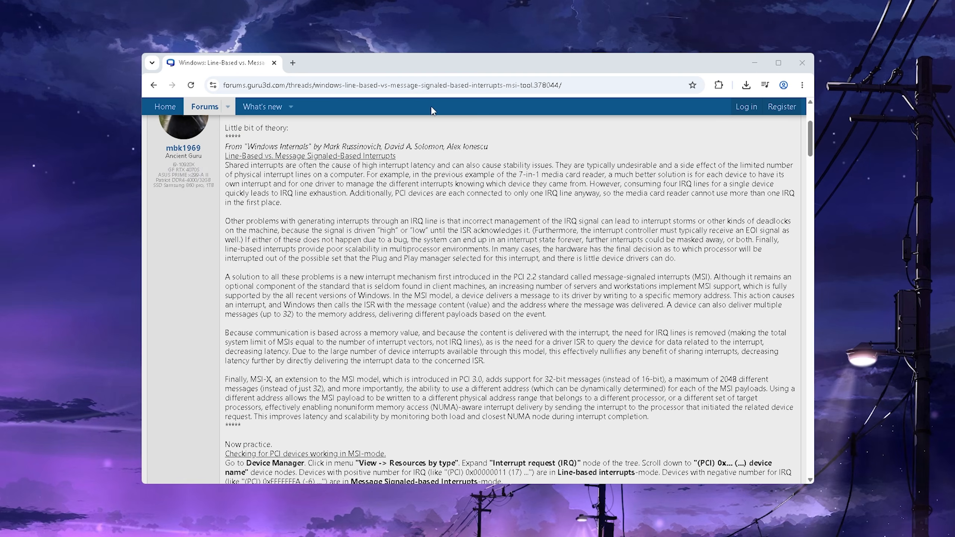
Step: Find the MSI utility v3 download link in the Guru3D thread and search the Discord server for the performance-packs channel
scroll(280, 249, "down", 10)
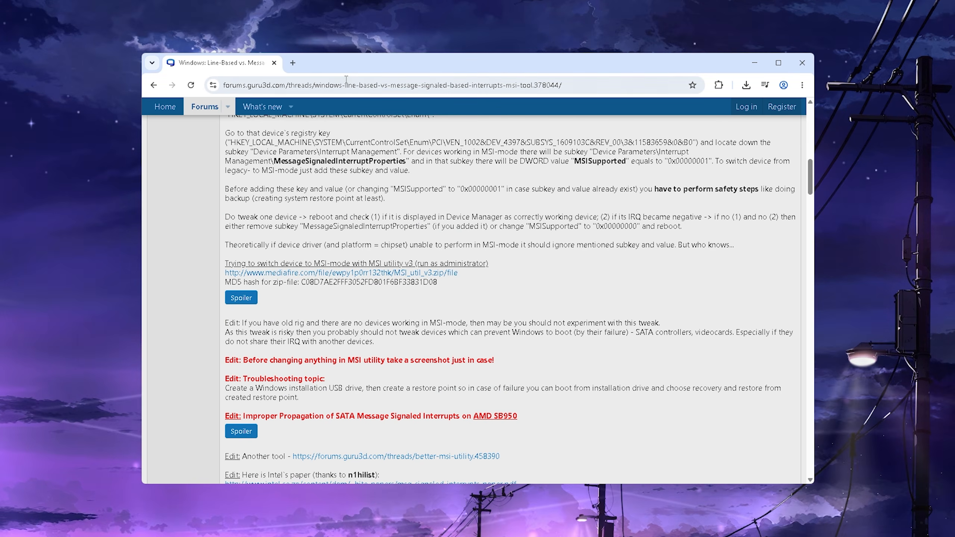
left_click(669, 86)
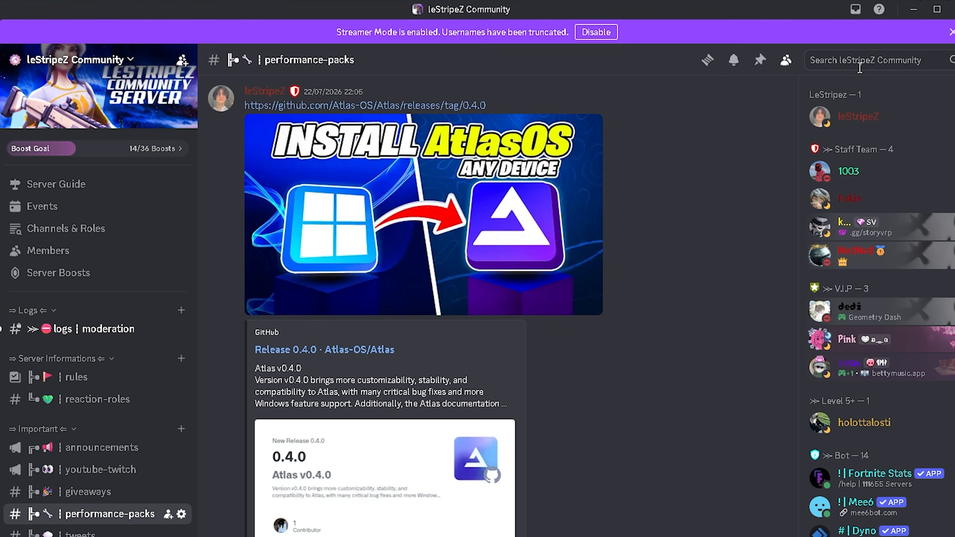
left_click(866, 59)
type("perfor")
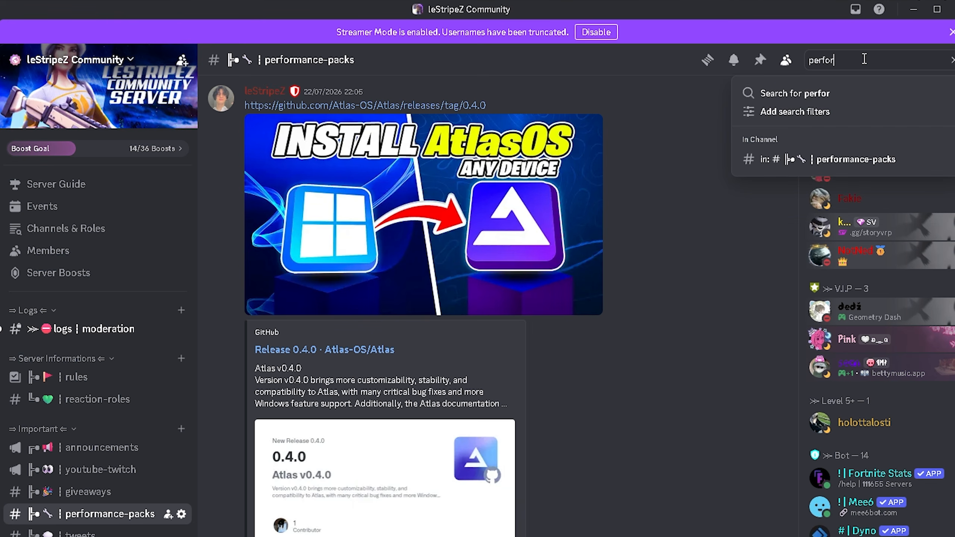
left_click(731, 207)
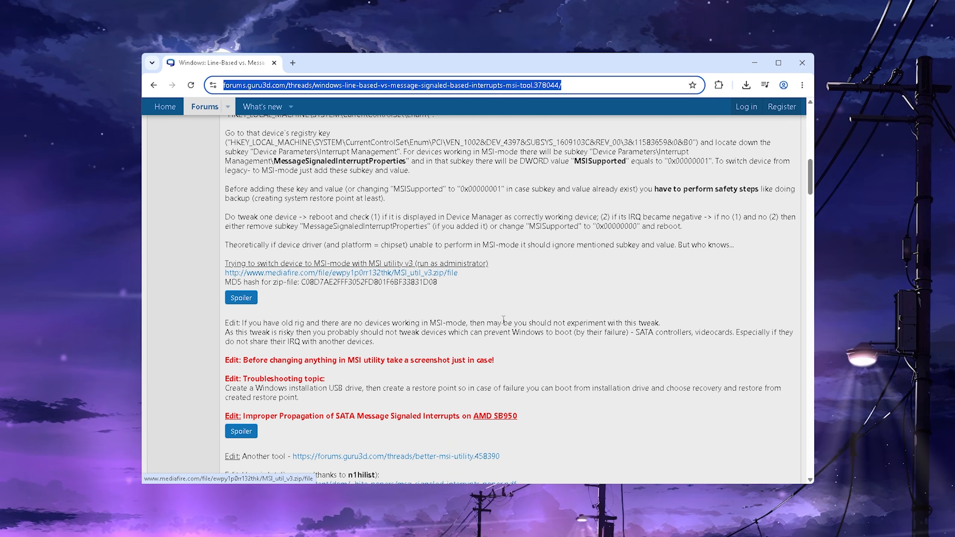
left_click(615, 256)
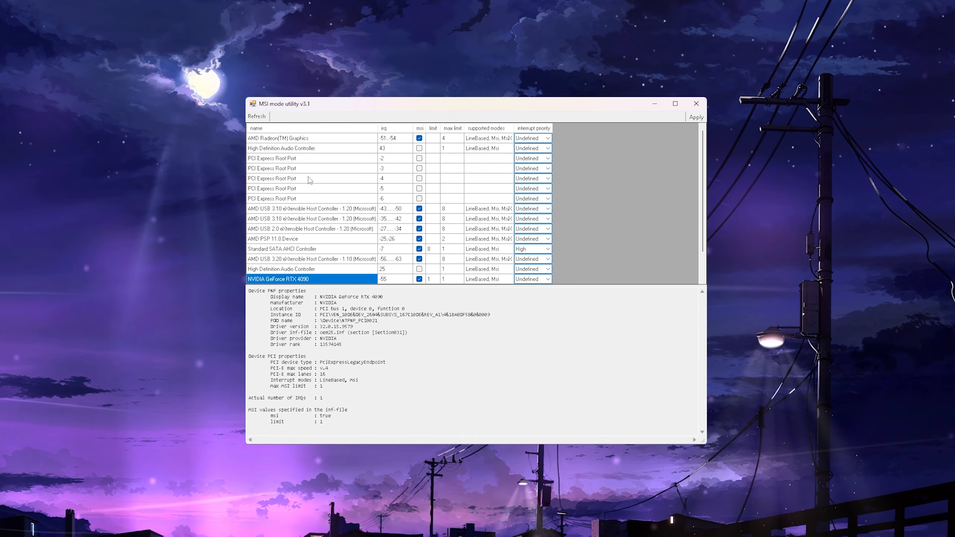
Step: Back in MSI mode utility, leave the RTX 4090's MSI option enabled and apply the interrupt settings
left_click(420, 279)
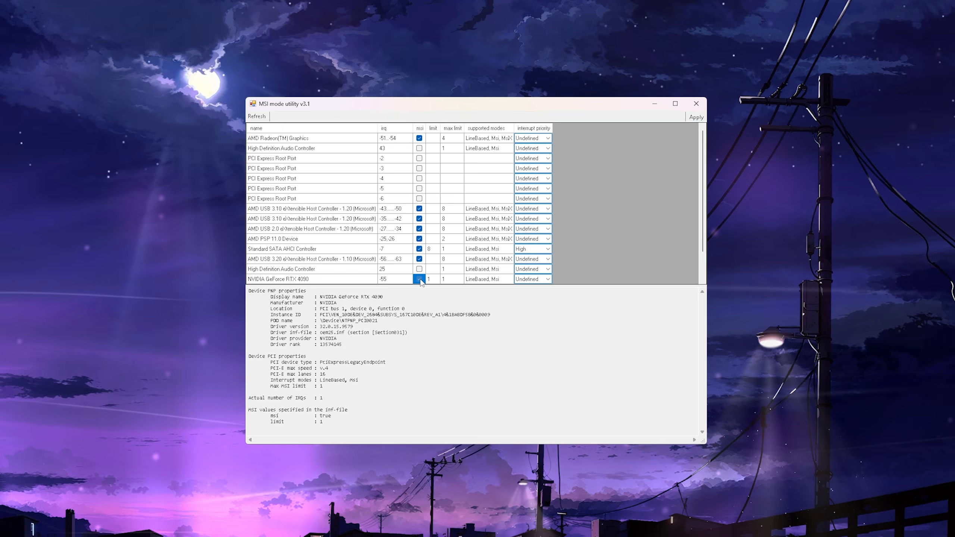
left_click(420, 279)
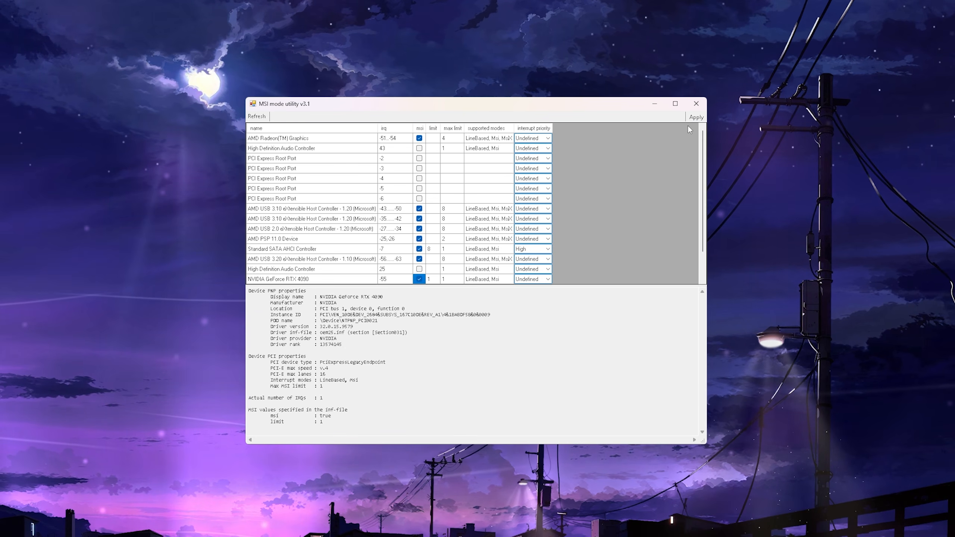
left_click(696, 117)
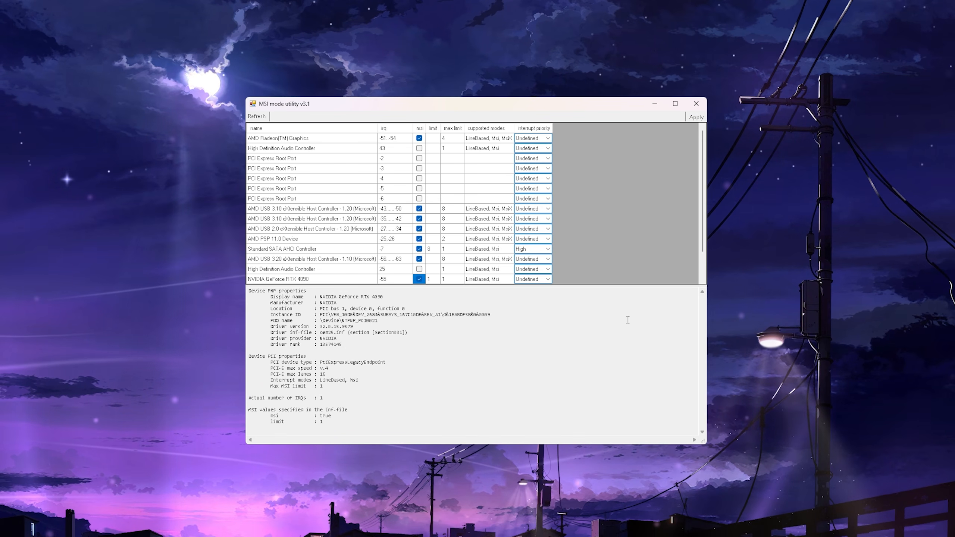